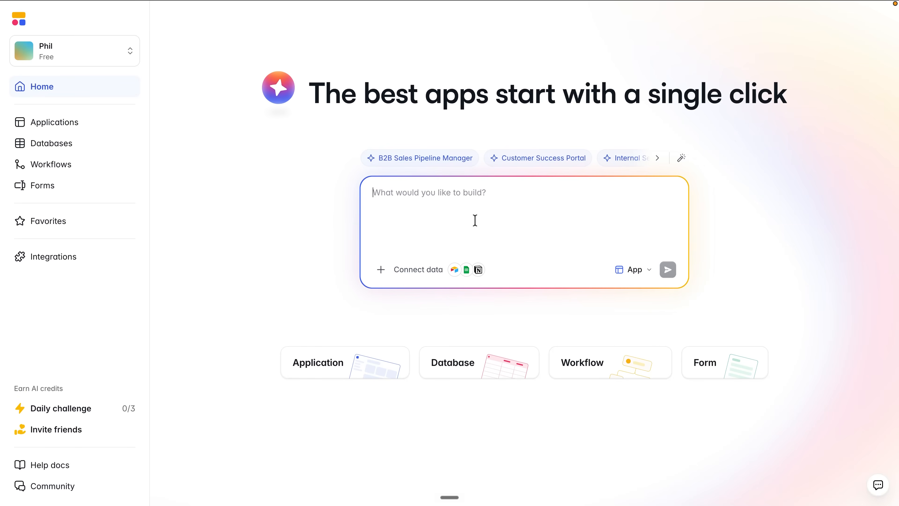
Step: Submit an app prompt: "Build a client onboarding tracker with an intake form, a task checklist per client, and a status dashboard"
{"action": "type", "text": "Build a client onboar"}
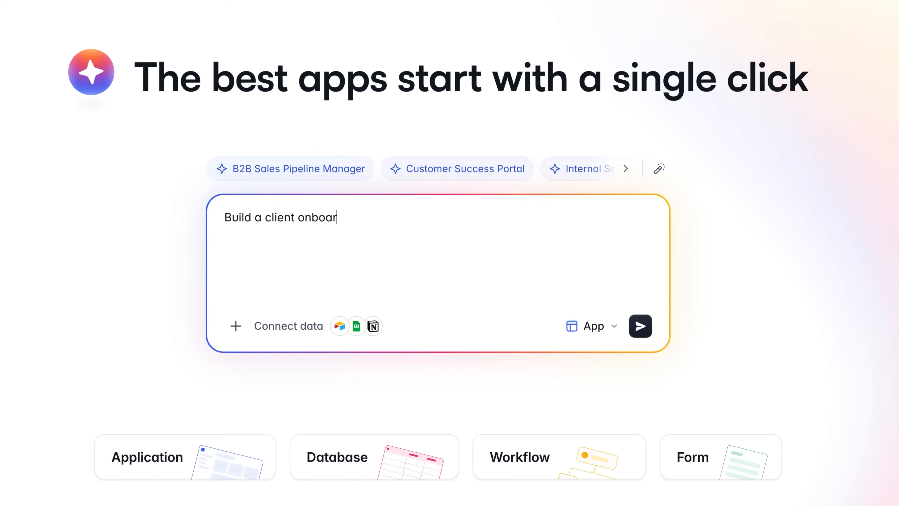
{"action": "type", "text": "ding tracker with an intake for"}
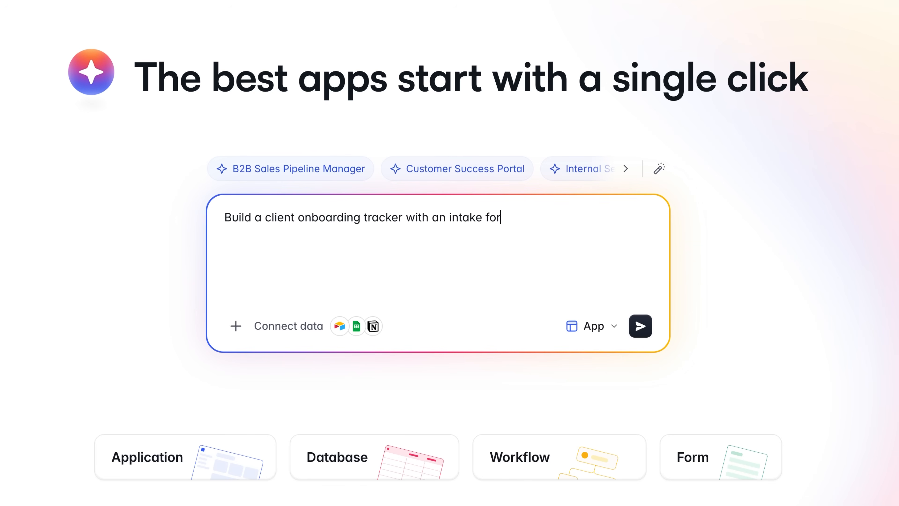
{"action": "type", "text": "m, a task checklist per client, and "}
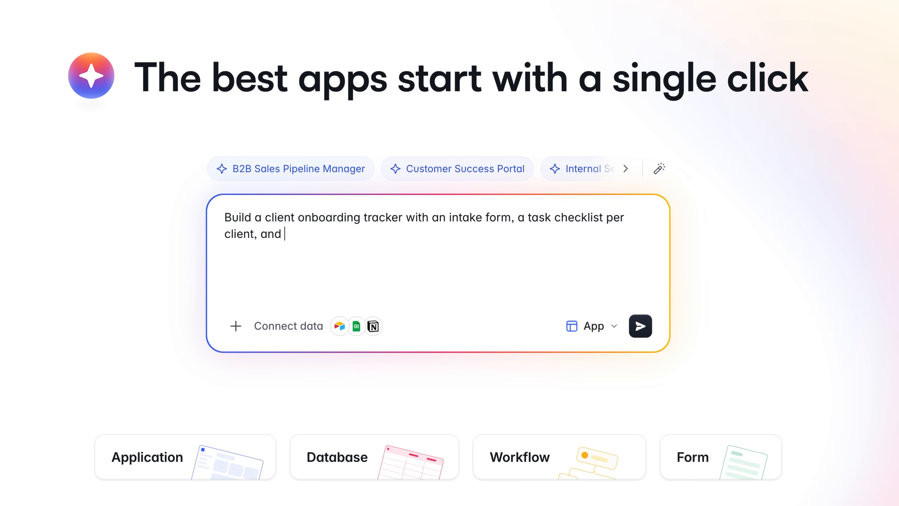
{"action": "type", "text": "a status dashboard"}
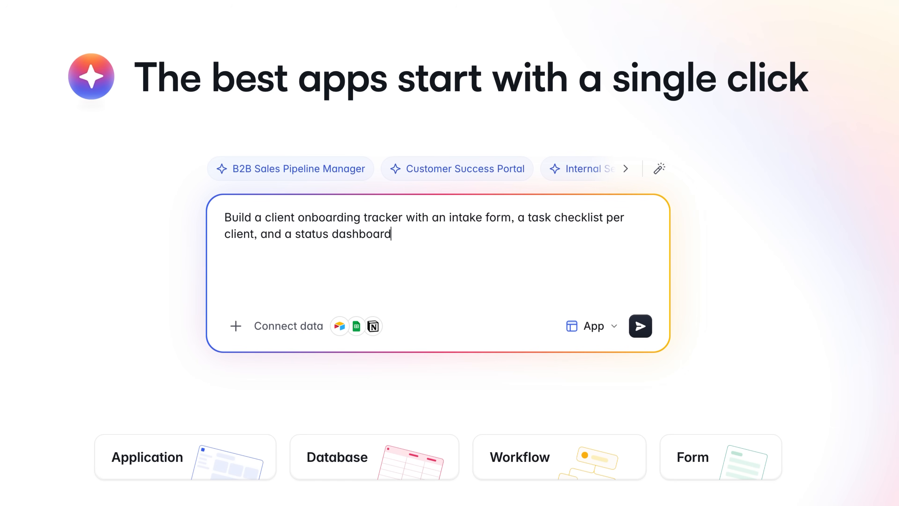
{"action": "left_click", "coordinate": [634, 331]}
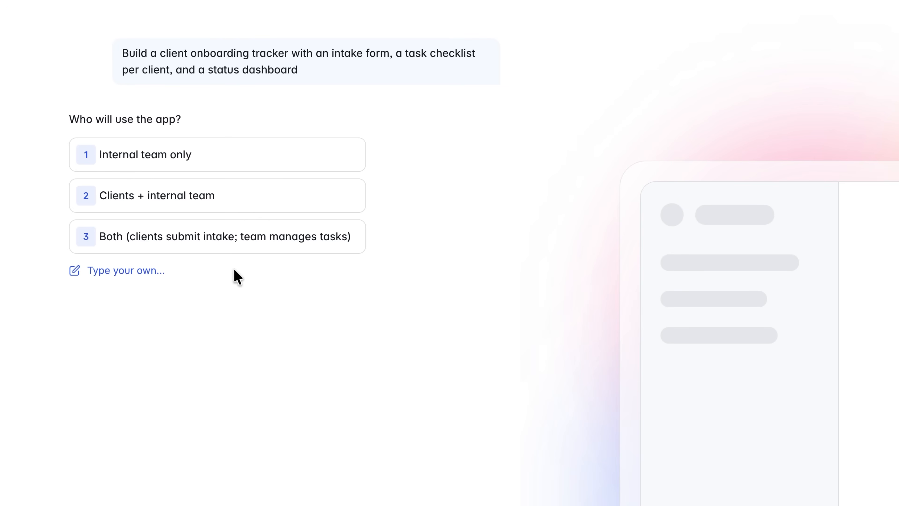
Step: Answer the setup questions with "Clients + internal team", "Client fills it out in the app" and "No, one standard checklist"
{"action": "left_click", "coordinate": [242, 204]}
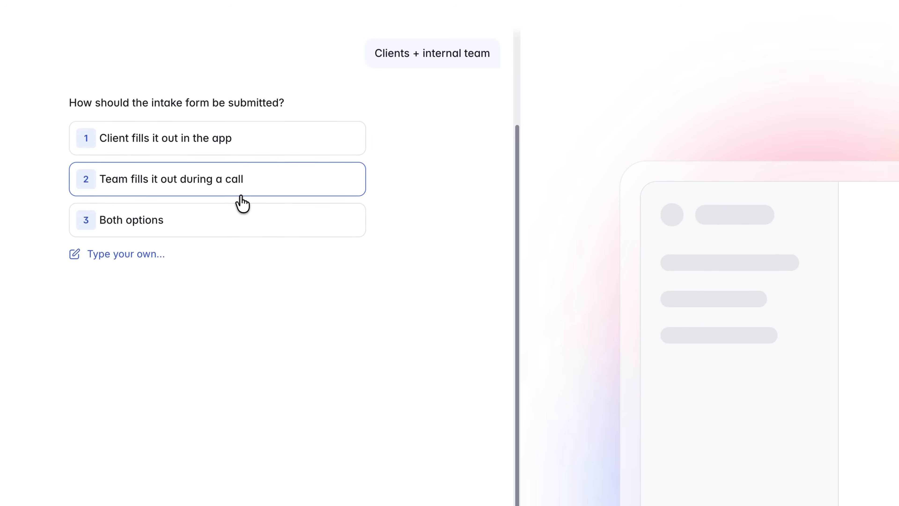
{"action": "left_click", "coordinate": [306, 148]}
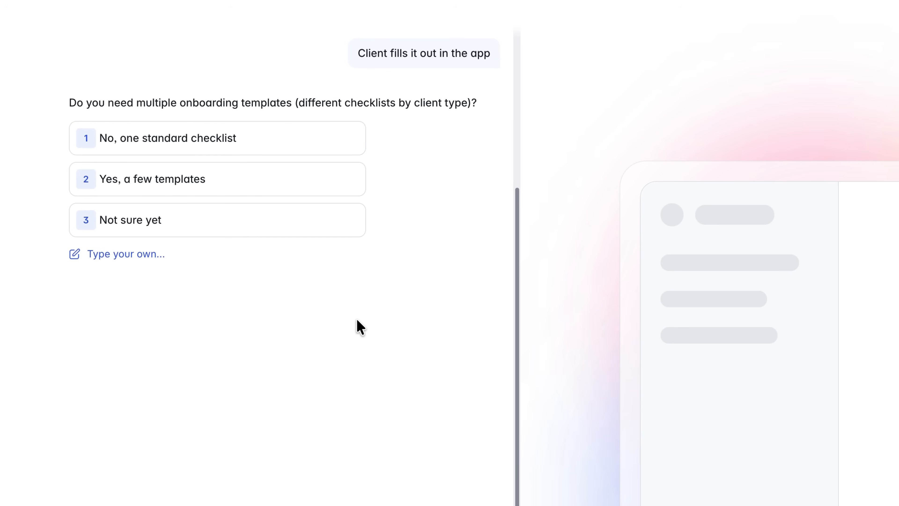
{"action": "left_click", "coordinate": [309, 138]}
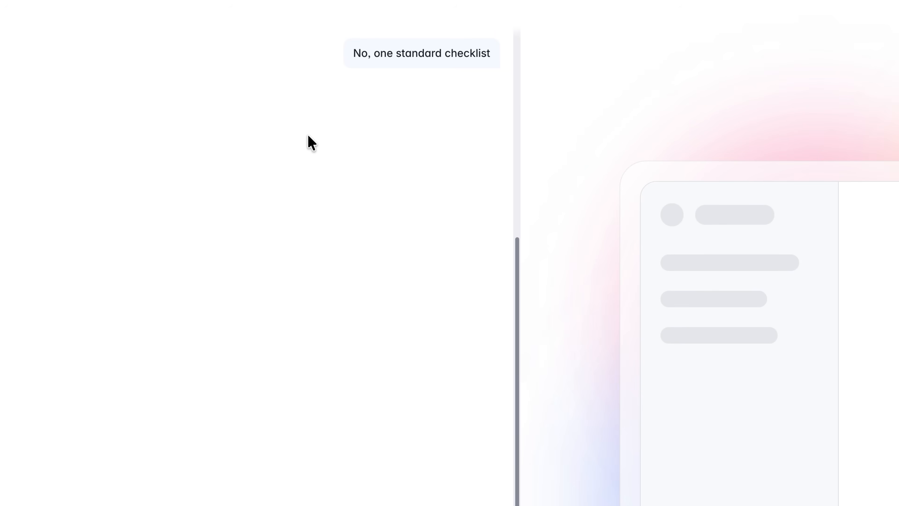
Step: Configure authentication with Email and Google login, and allow anyone to sign up
{"action": "left_click", "coordinate": [178, 184]}
{"action": "left_click", "coordinate": [282, 184]}
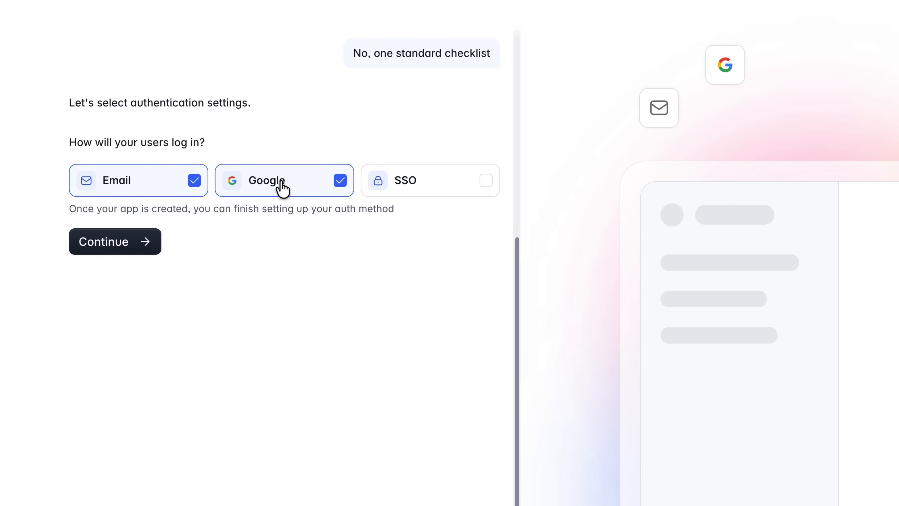
{"action": "left_click", "coordinate": [133, 248]}
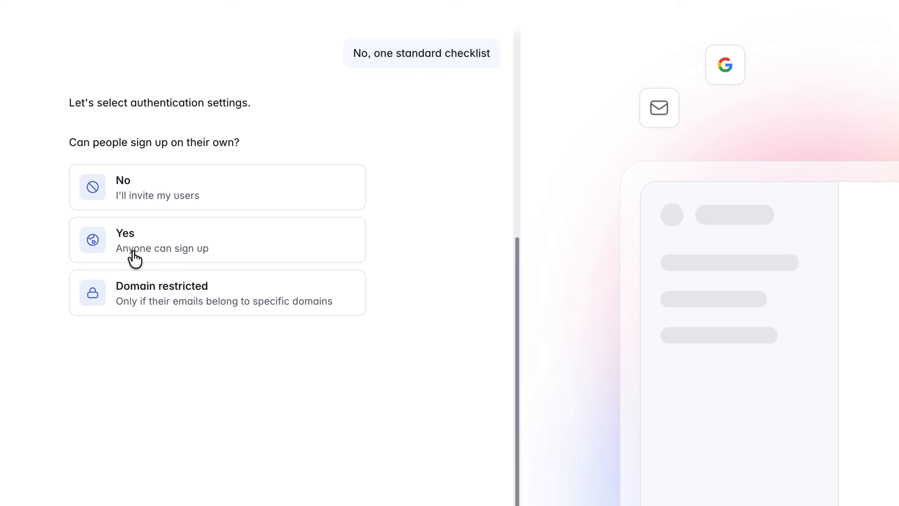
{"action": "left_click", "coordinate": [287, 244]}
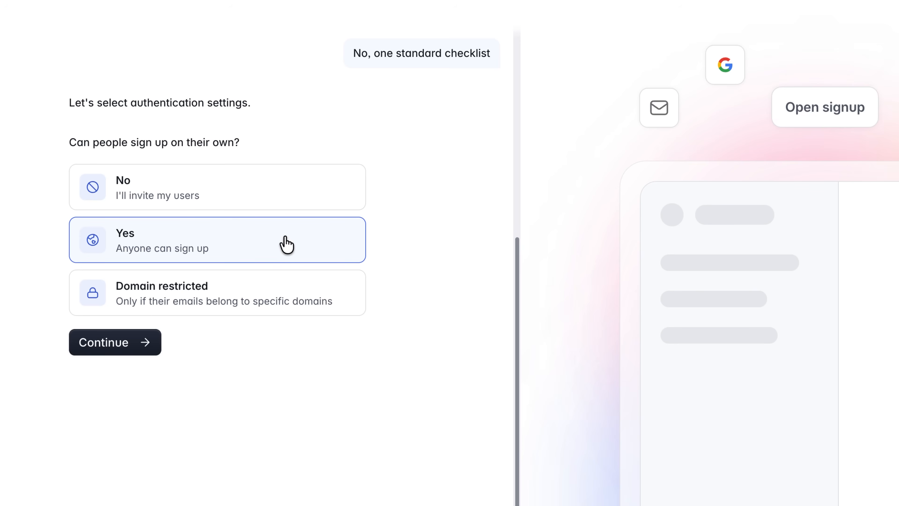
{"action": "left_click", "coordinate": [129, 343]}
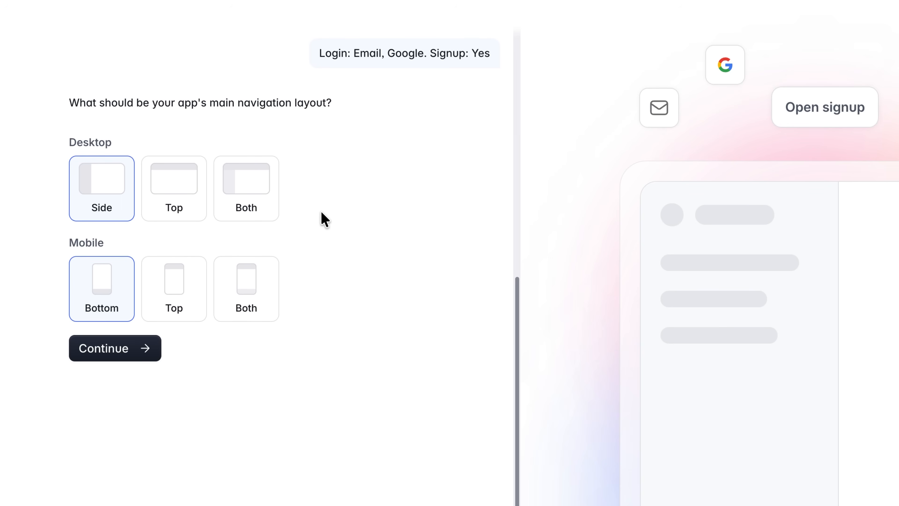
Step: Accept Side navigation for desktop and Bottom for mobile, and apply a visual theme to the app
{"action": "left_click", "coordinate": [125, 358]}
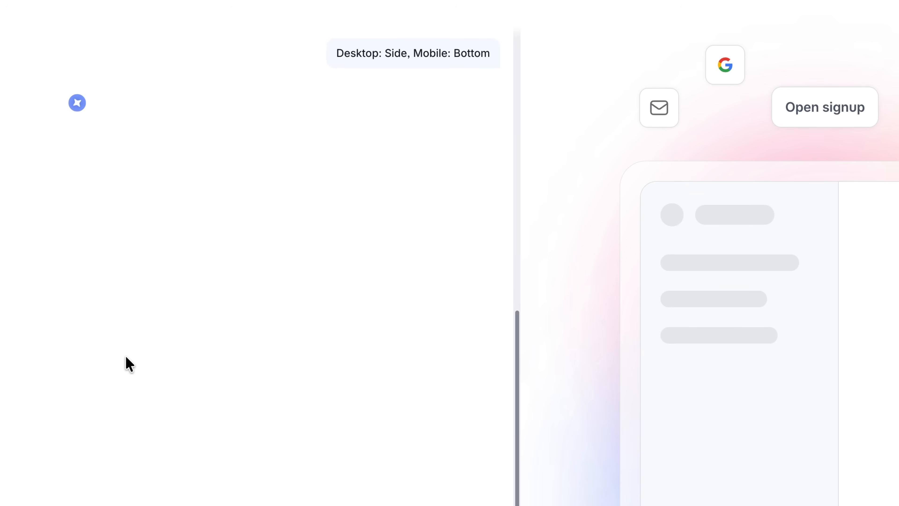
{"action": "scroll", "coordinate": [333, 336], "scroll_direction": "down", "scroll_amount": 5}
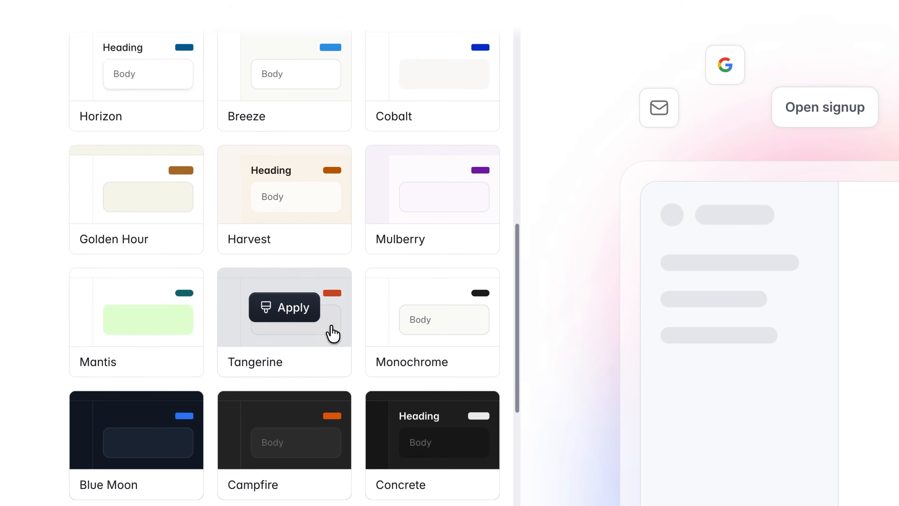
{"action": "scroll", "coordinate": [352, 325], "scroll_direction": "down", "scroll_amount": 7}
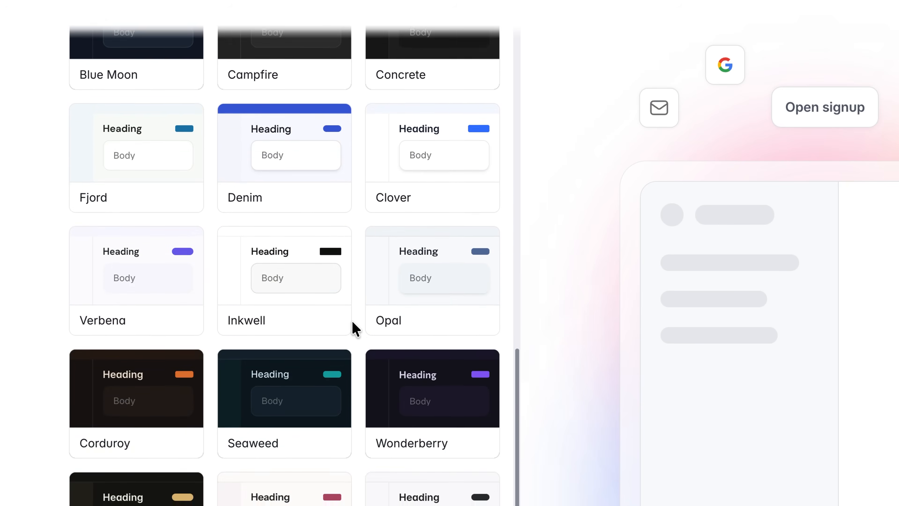
{"action": "left_click", "coordinate": [259, 438]}
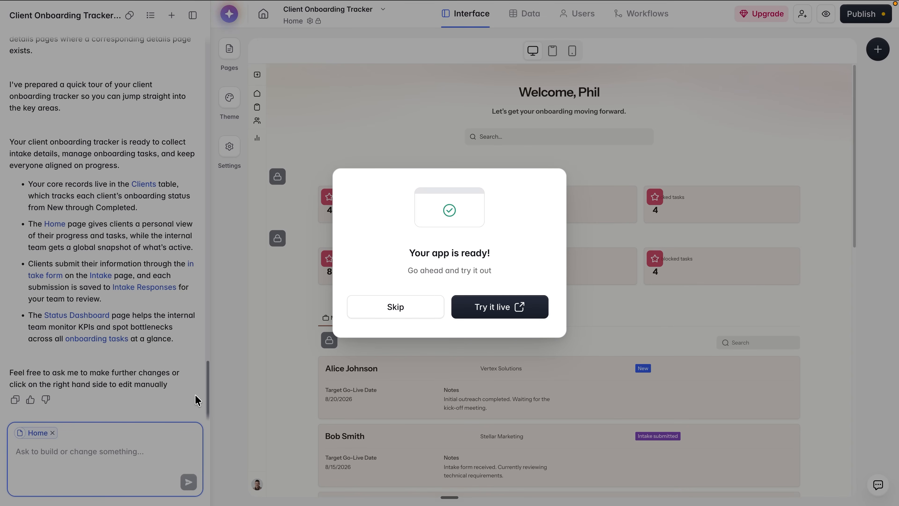
Step: Try the generated app live and look over the Home page's metric cards and client list in the editor
{"action": "left_click", "coordinate": [482, 316]}
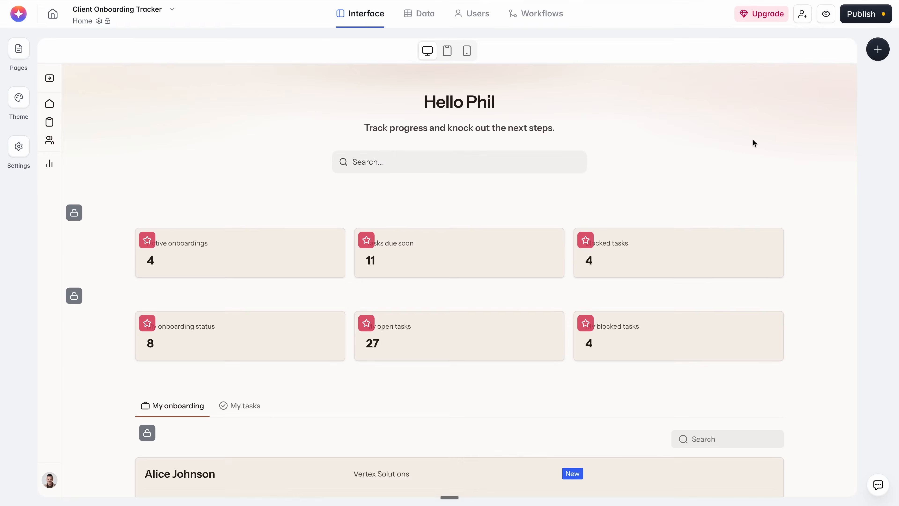
{"action": "scroll", "coordinate": [738, 136], "scroll_direction": "down", "scroll_amount": 4}
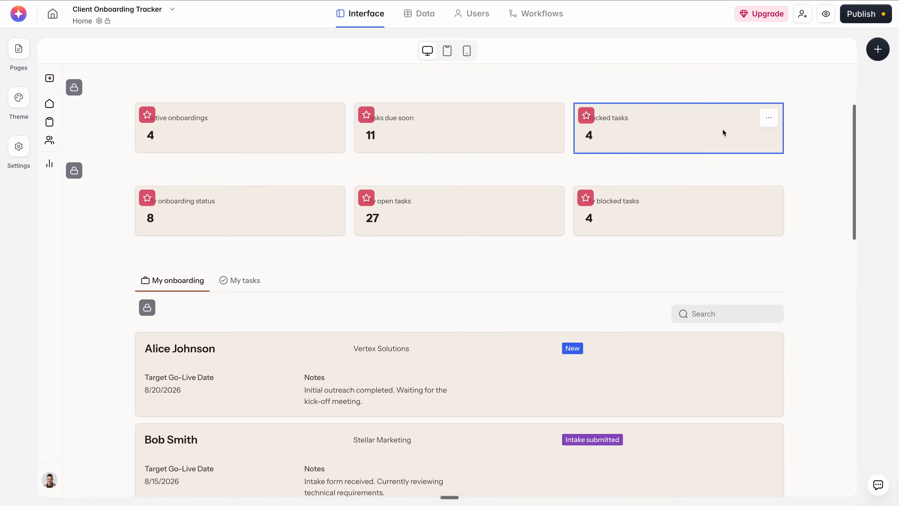
{"action": "scroll", "coordinate": [640, 200], "scroll_direction": "down", "scroll_amount": 3}
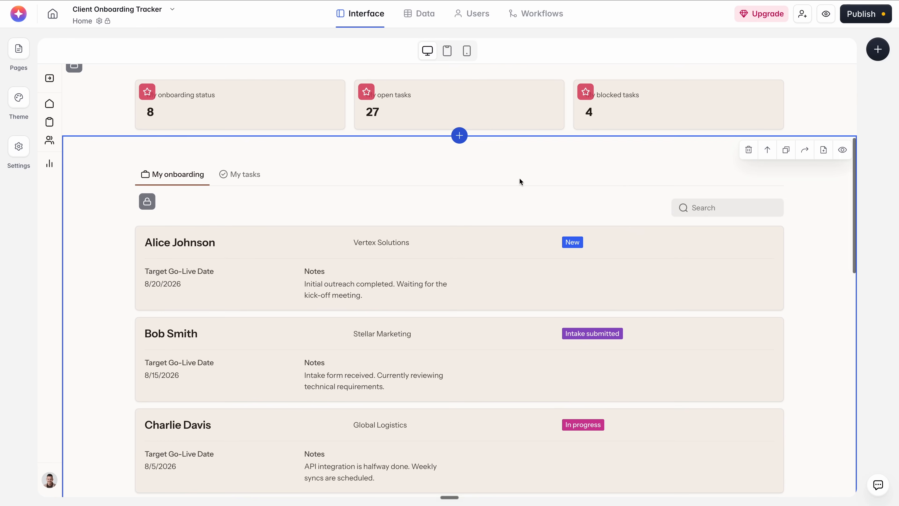
Step: Examine the content settings of the My onboarding client list, including its item fields, search bar and in-app filters
{"action": "left_click", "coordinate": [515, 205]}
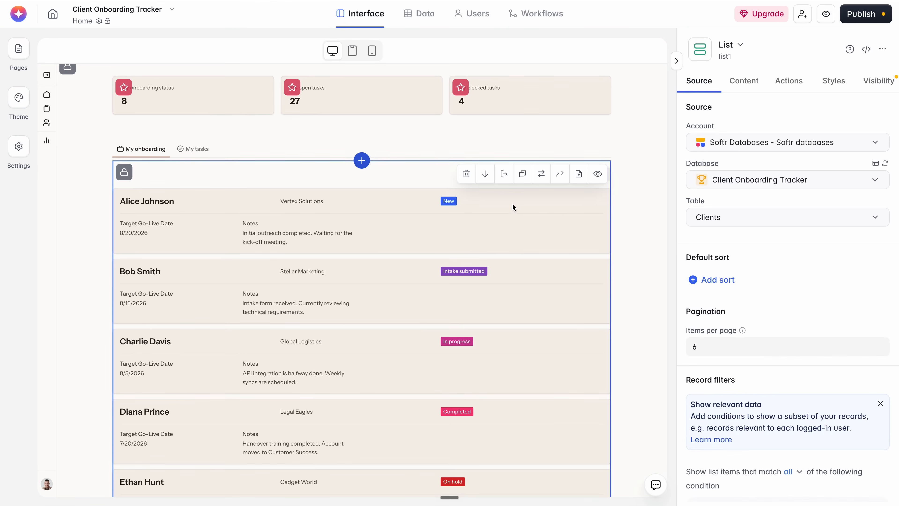
{"action": "left_click", "coordinate": [731, 88]}
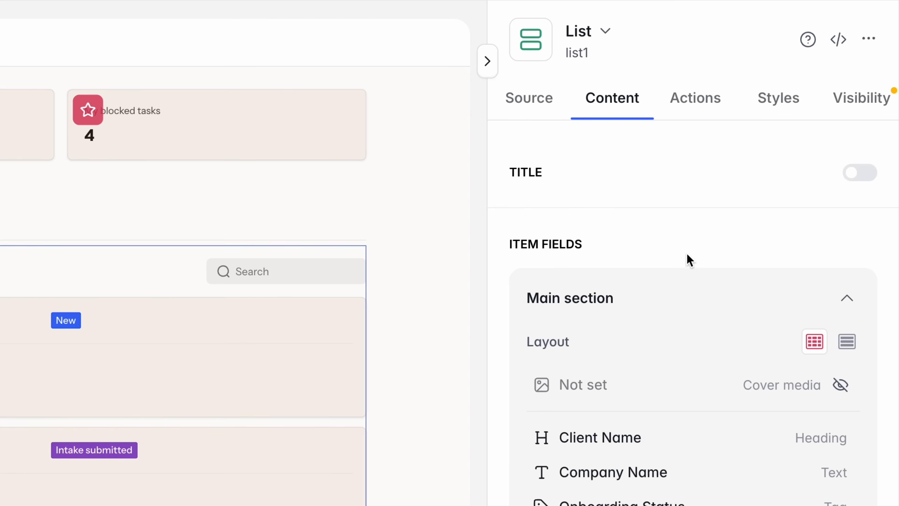
{"action": "scroll", "coordinate": [688, 259], "scroll_direction": "down", "scroll_amount": 4}
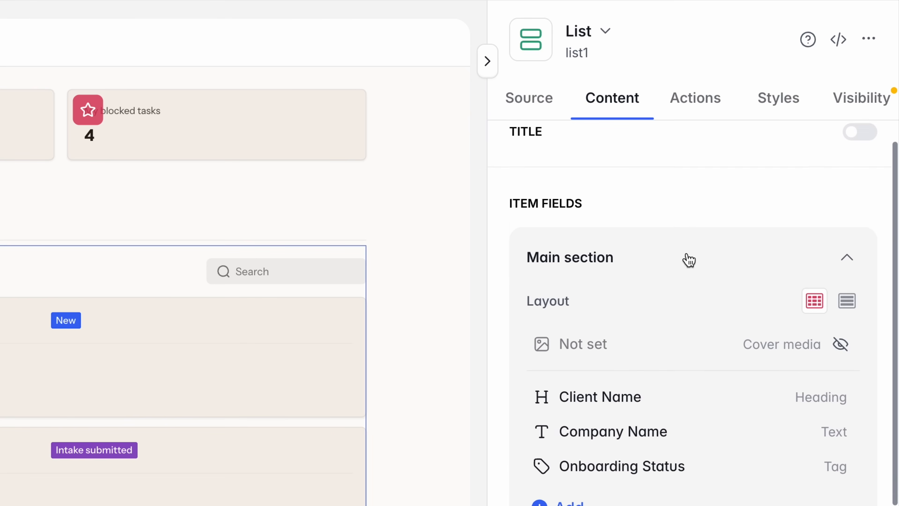
{"action": "scroll", "coordinate": [705, 273], "scroll_direction": "down", "scroll_amount": 4}
{"action": "scroll", "coordinate": [704, 273], "scroll_direction": "down", "scroll_amount": 2}
{"action": "scroll", "coordinate": [704, 273], "scroll_direction": "up", "scroll_amount": 3}
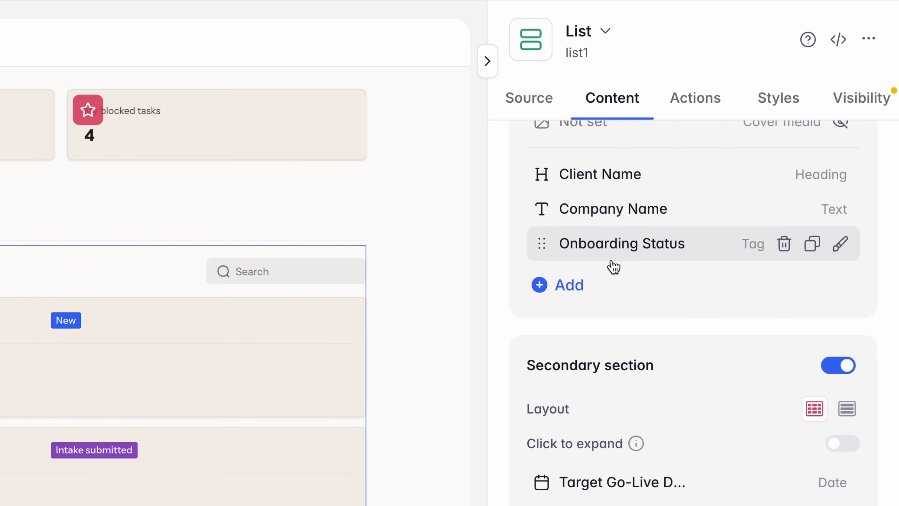
{"action": "scroll", "coordinate": [675, 503], "scroll_direction": "down", "scroll_amount": 2}
{"action": "scroll", "coordinate": [675, 503], "scroll_direction": "down", "scroll_amount": 6}
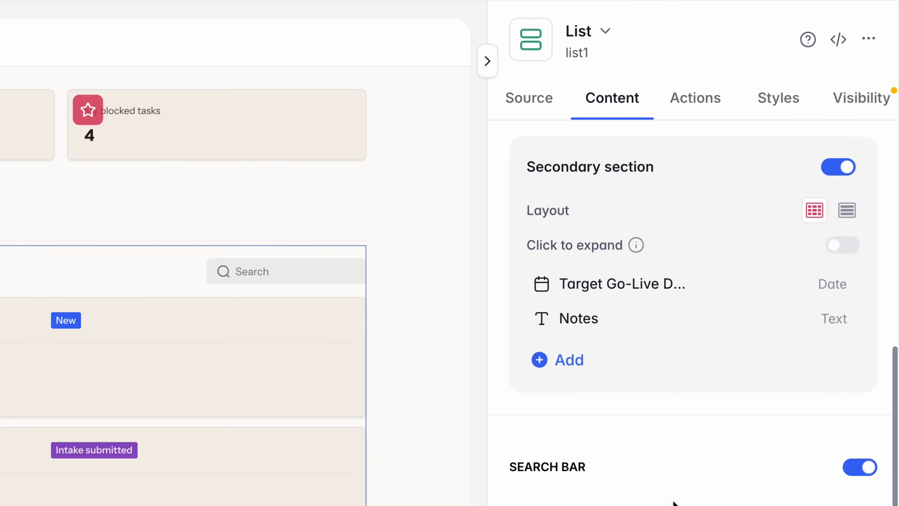
{"action": "scroll", "coordinate": [684, 502], "scroll_direction": "down", "scroll_amount": 3}
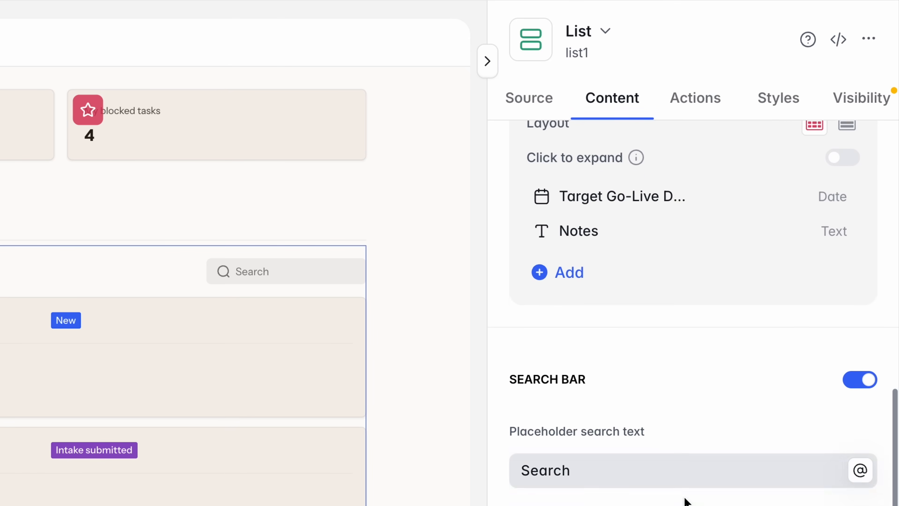
{"action": "scroll", "coordinate": [674, 496], "scroll_direction": "up", "scroll_amount": 7}
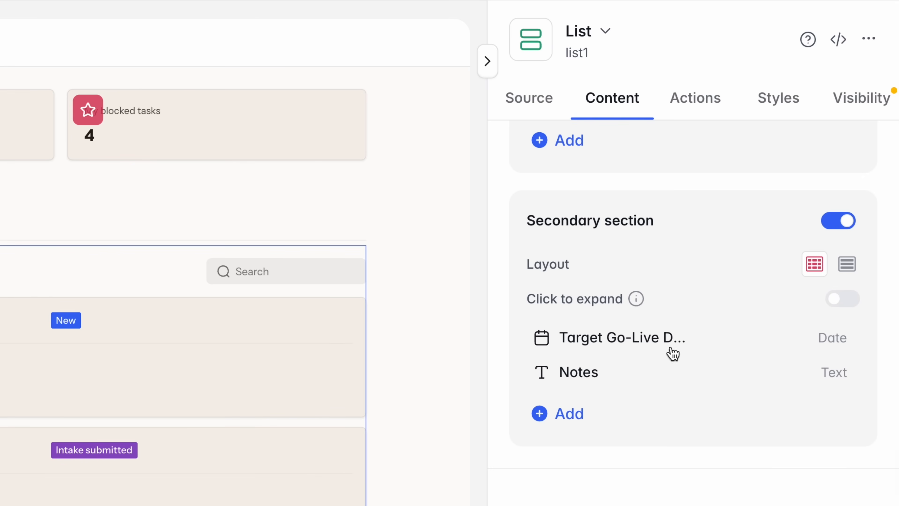
{"action": "scroll", "coordinate": [706, 377], "scroll_direction": "down", "scroll_amount": 11}
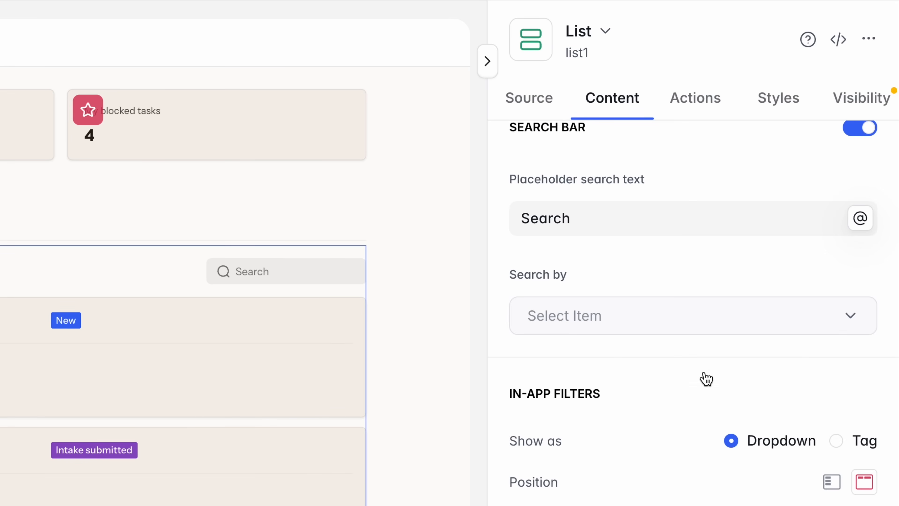
{"action": "scroll", "coordinate": [704, 378], "scroll_direction": "up", "scroll_amount": 8}
Step: Review the client list's data source, pagination, record filter and empty-result settings, and close the block settings
{"action": "left_click", "coordinate": [522, 102]}
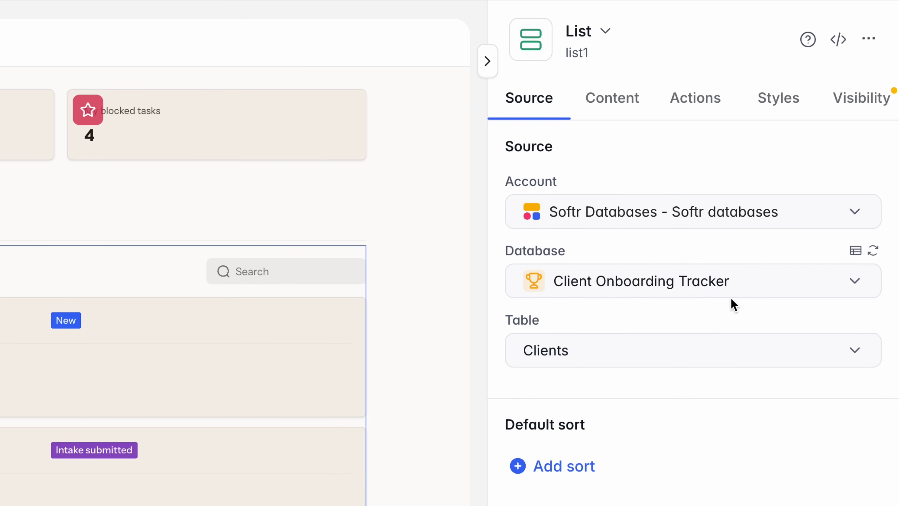
{"action": "scroll", "coordinate": [621, 354], "scroll_direction": "down", "scroll_amount": 5}
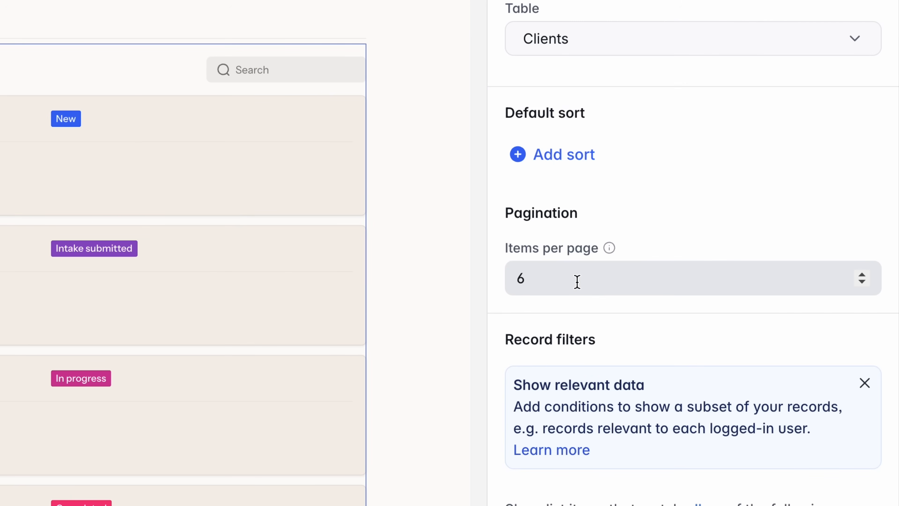
{"action": "scroll", "coordinate": [696, 187], "scroll_direction": "down", "scroll_amount": 8}
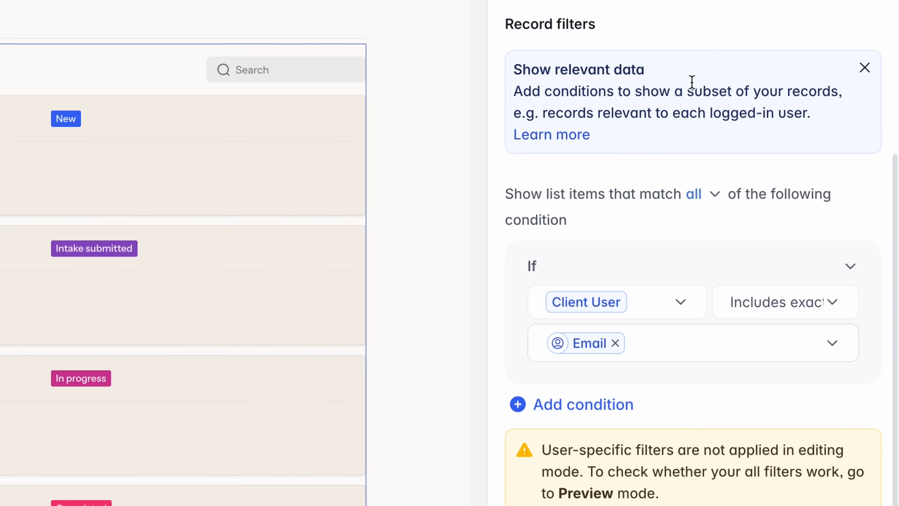
{"action": "scroll", "coordinate": [770, 164], "scroll_direction": "down", "scroll_amount": 4}
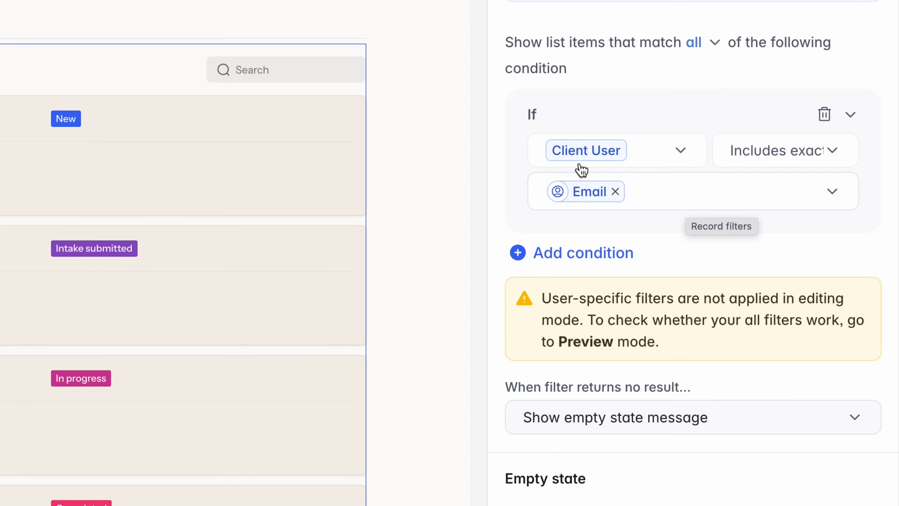
{"action": "scroll", "coordinate": [722, 387], "scroll_direction": "down", "scroll_amount": 1}
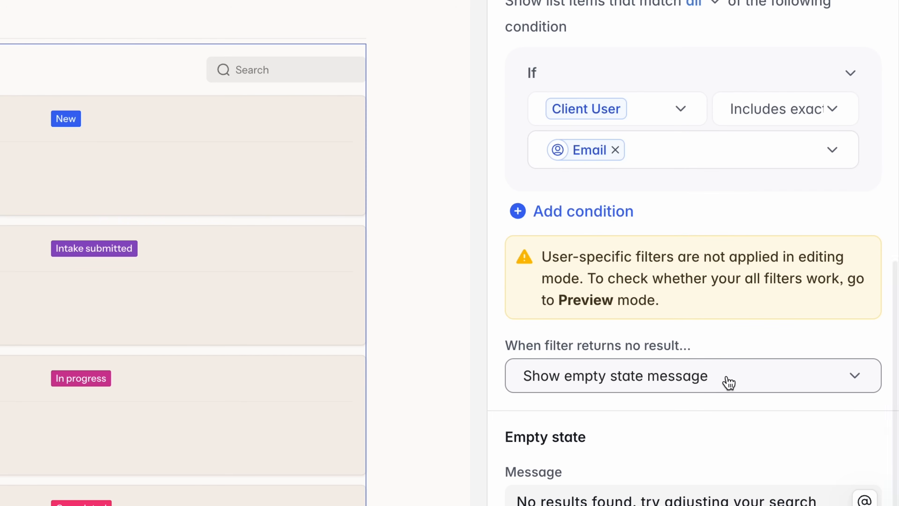
{"action": "scroll", "coordinate": [728, 382], "scroll_direction": "up", "scroll_amount": 10}
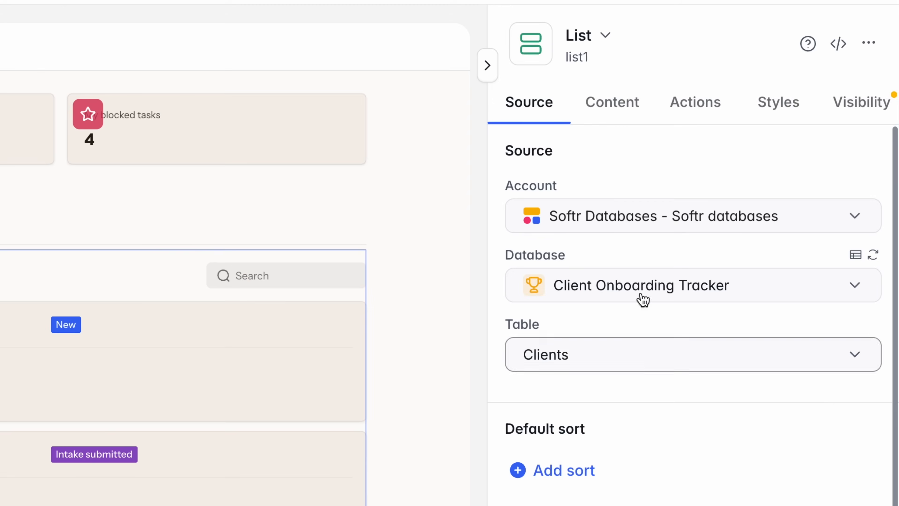
{"action": "left_click", "coordinate": [495, 72]}
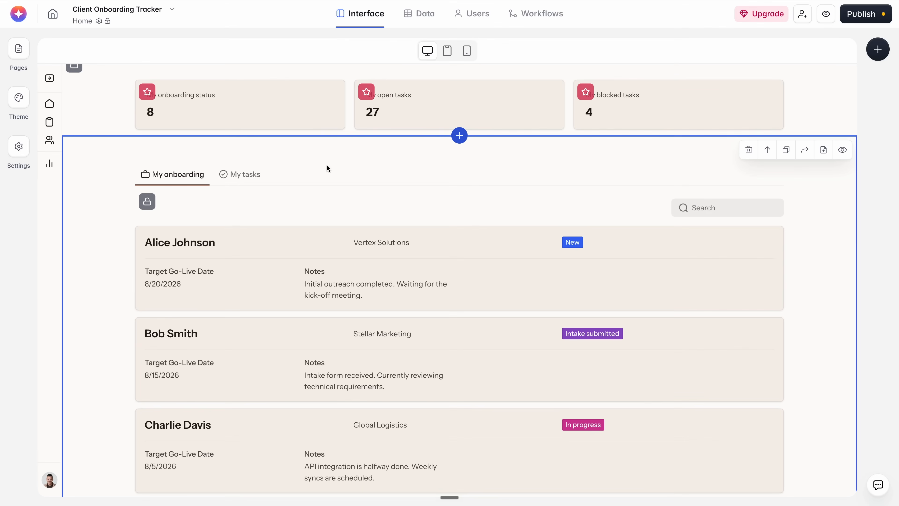
Step: Create a new folder named App V.1 for the app pages
{"action": "left_click", "coordinate": [19, 49]}
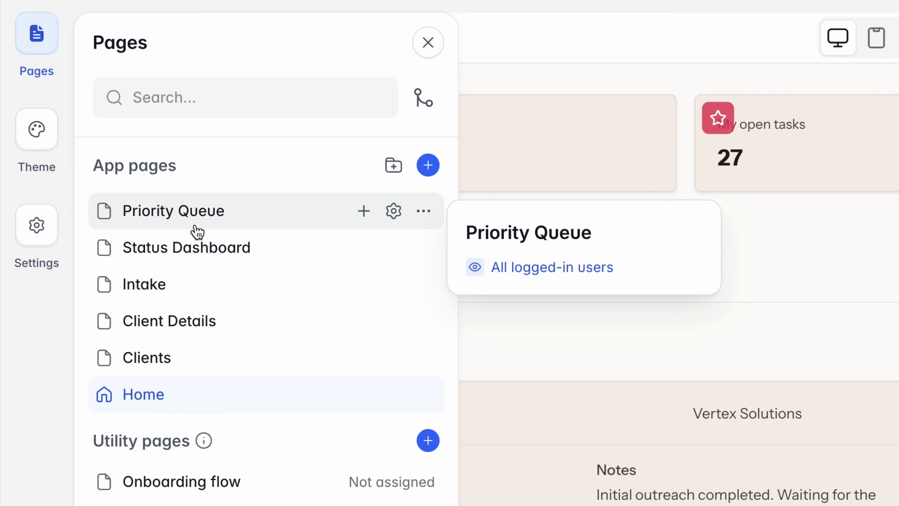
{"action": "mouse_move", "coordinate": [332, 209]}
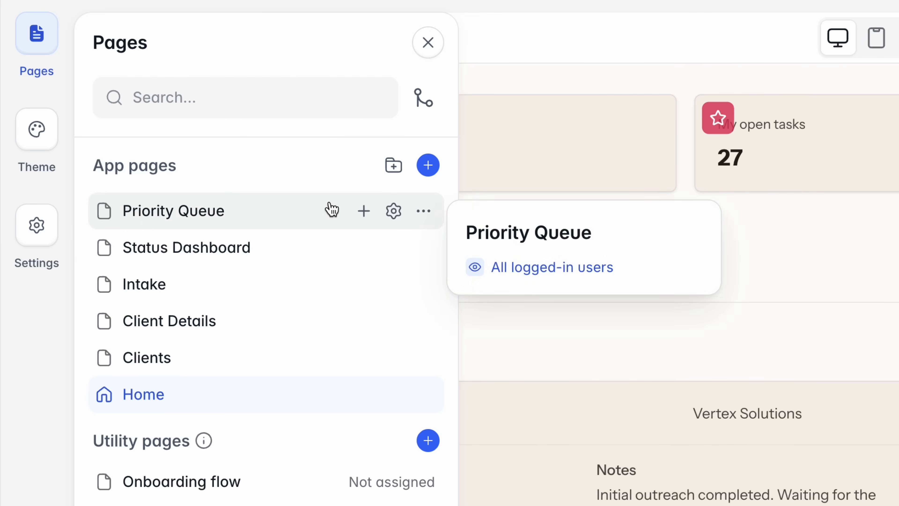
{"action": "left_click", "coordinate": [396, 172]}
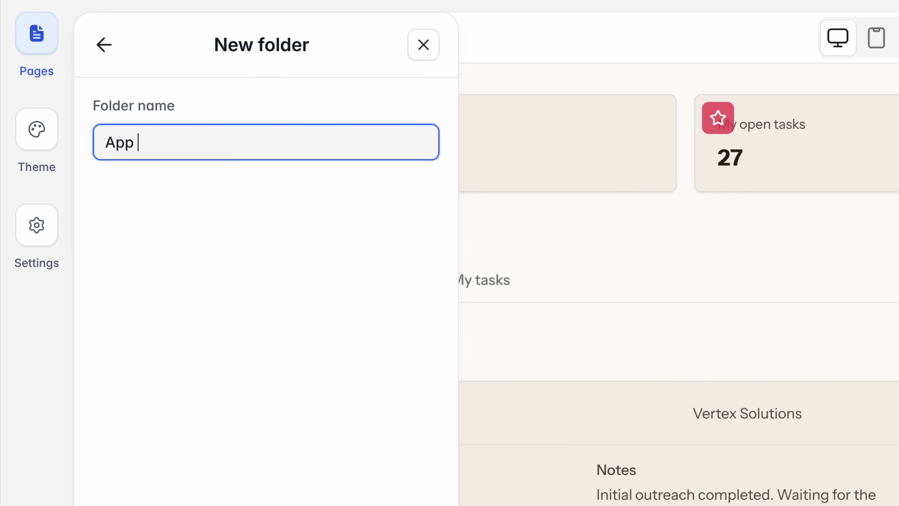
{"action": "key", "text": "Return"}
Step: Move the Priority Queue, Status Dashboard, Intake, Client Details and Clients pages into the App V.1 folder
{"action": "left_click_drag", "start_coordinate": [158, 251], "coordinate": [158, 213]}
{"action": "left_click_drag", "start_coordinate": [162, 289], "coordinate": [130, 212]}
{"action": "left_click_drag", "start_coordinate": [158, 318], "coordinate": [157, 232]}
{"action": "left_click_drag", "start_coordinate": [168, 358], "coordinate": [155, 213]}
{"action": "left_click_drag", "start_coordinate": [132, 394], "coordinate": [158, 227]}
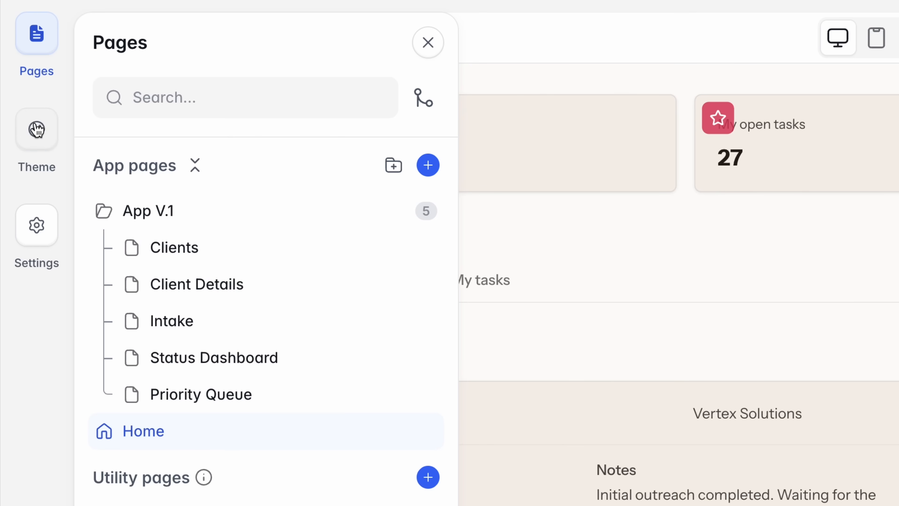
Step: Examine the app's theme colors on the Home page preview and browse the pre-made themes in the Theme library without applying one
{"action": "left_click", "coordinate": [36, 129]}
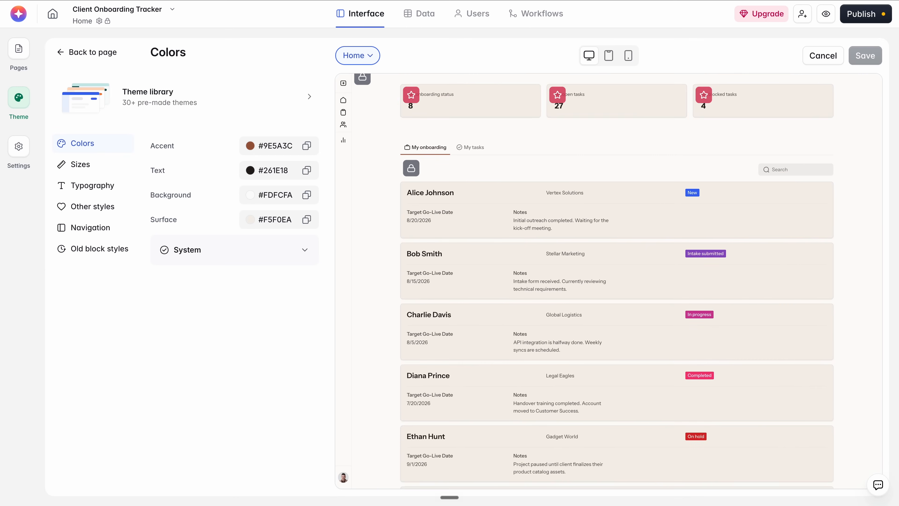
{"action": "scroll", "coordinate": [519, 180], "scroll_direction": "down", "scroll_amount": 5}
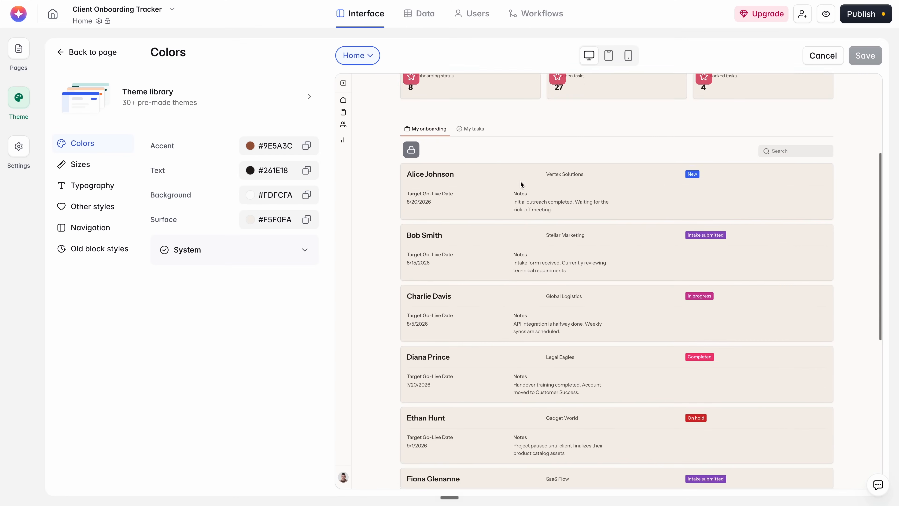
{"action": "scroll", "coordinate": [542, 177], "scroll_direction": "down", "scroll_amount": 3}
{"action": "scroll", "coordinate": [538, 177], "scroll_direction": "up", "scroll_amount": 10}
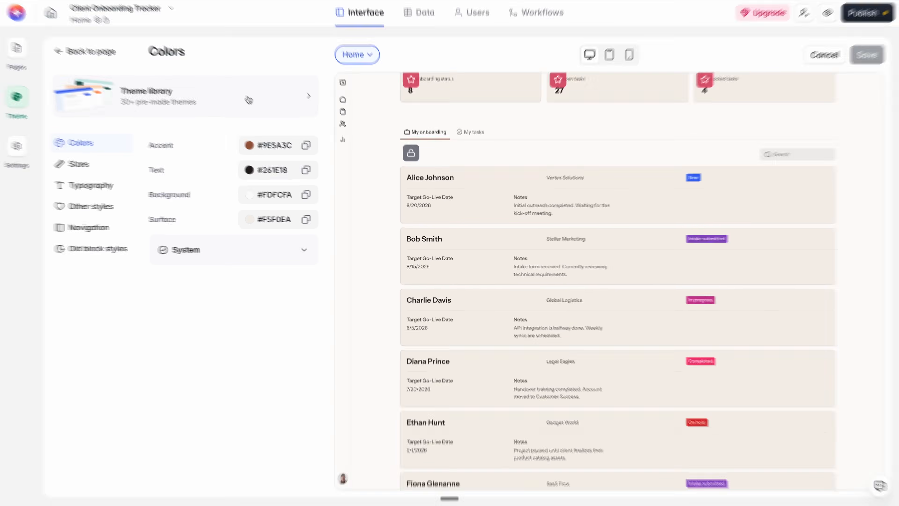
{"action": "left_click", "coordinate": [247, 96]}
{"action": "mouse_move", "coordinate": [313, 179]}
{"action": "scroll", "coordinate": [485, 216], "scroll_direction": "down", "scroll_amount": 7}
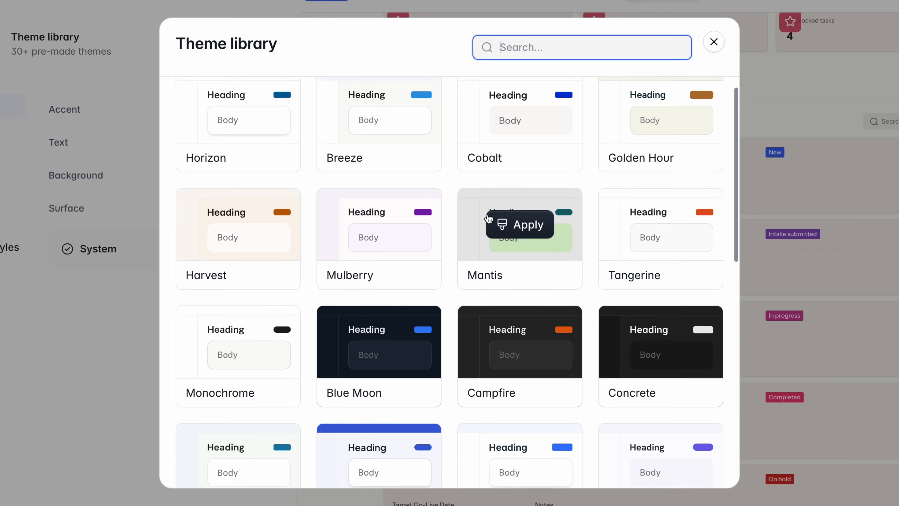
{"action": "scroll", "coordinate": [488, 217], "scroll_direction": "down", "scroll_amount": 2}
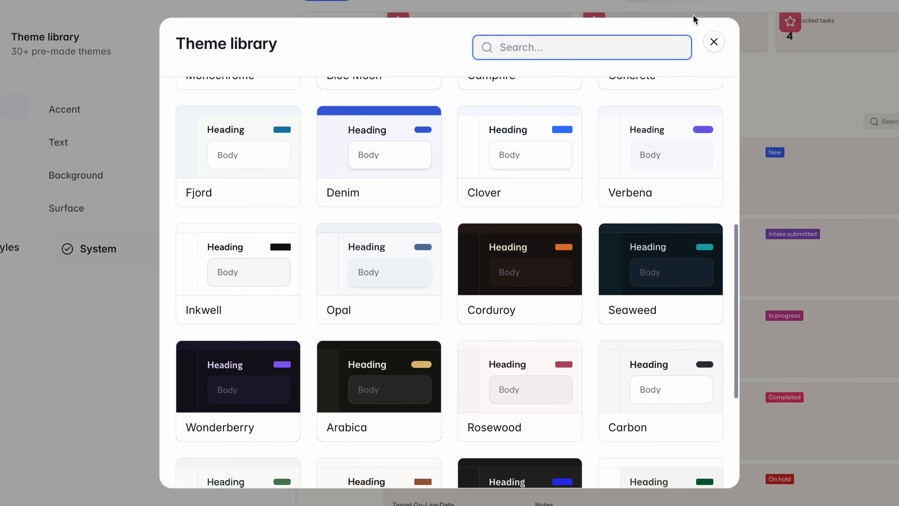
{"action": "left_click", "coordinate": [723, 41]}
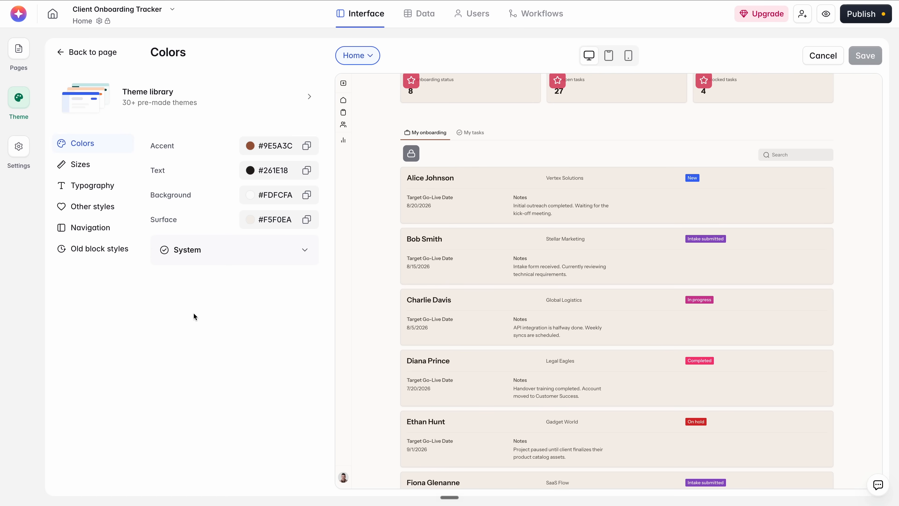
{"action": "scroll", "coordinate": [418, 241], "scroll_direction": "up", "scroll_amount": 5}
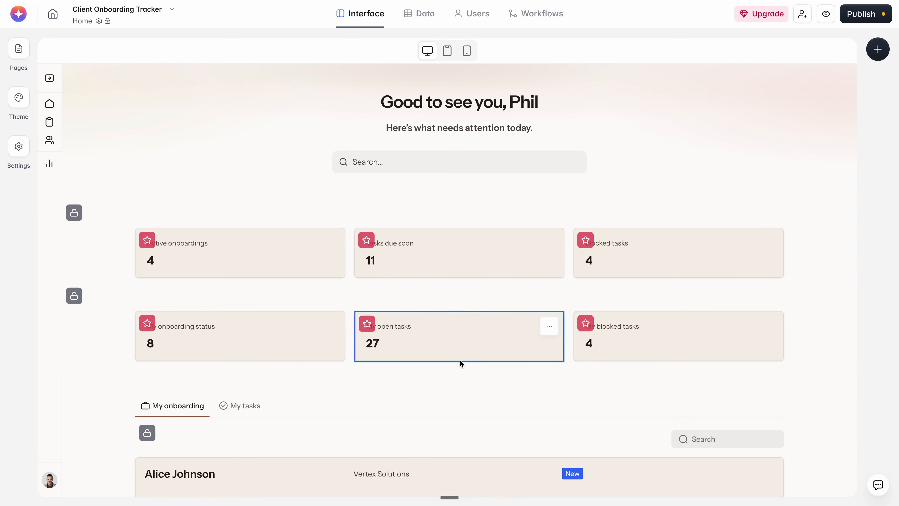
Step: Add an AI block below the second row of metric cards, sourced from the Client Onboarding Tracker database's Onboarding Tasks table
{"action": "left_click", "coordinate": [460, 368]}
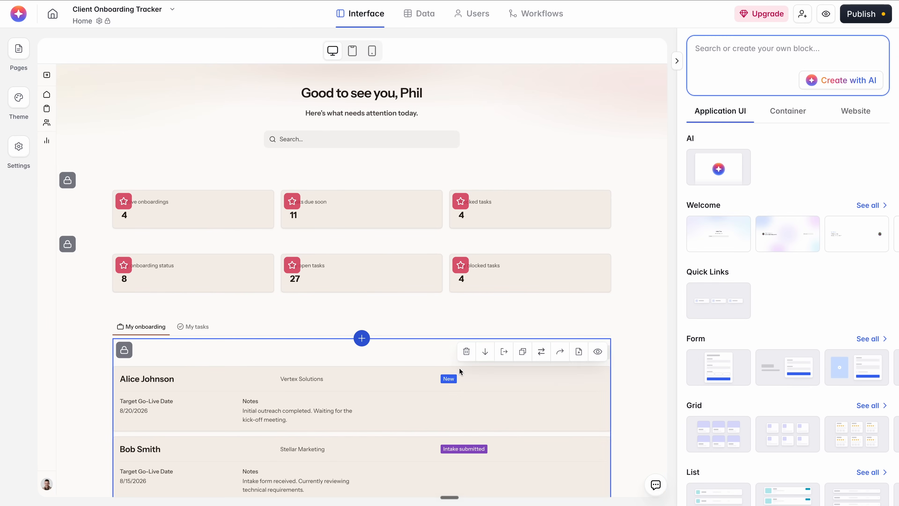
{"action": "left_click", "coordinate": [724, 179]}
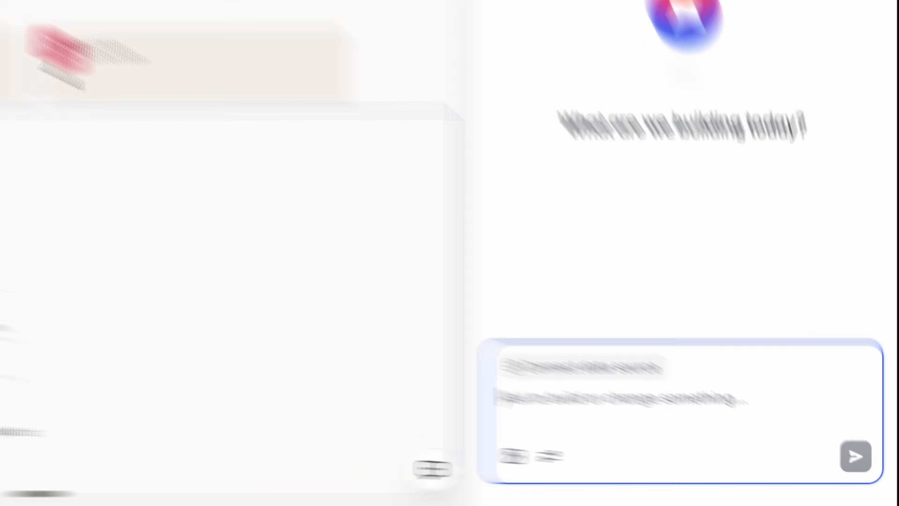
{"action": "left_click", "coordinate": [610, 359]}
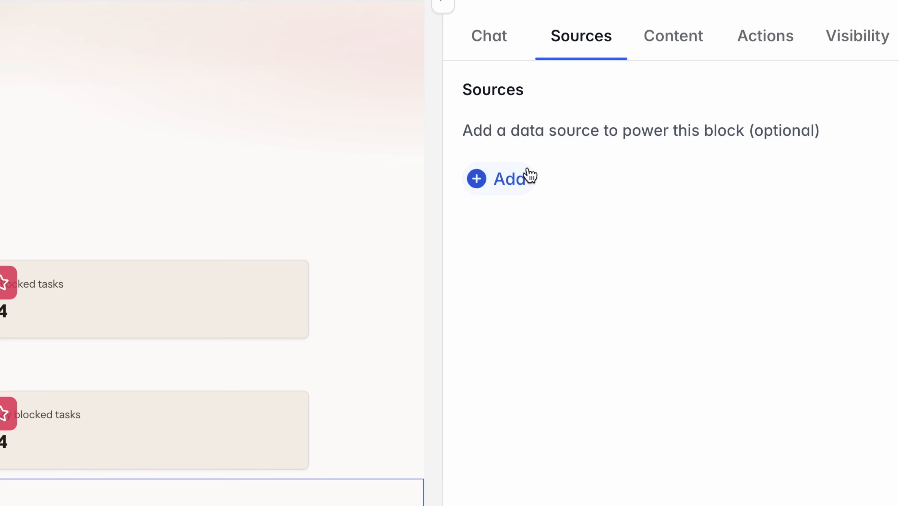
{"action": "left_click", "coordinate": [527, 174]}
{"action": "left_click", "coordinate": [530, 173]}
{"action": "left_click", "coordinate": [583, 247]}
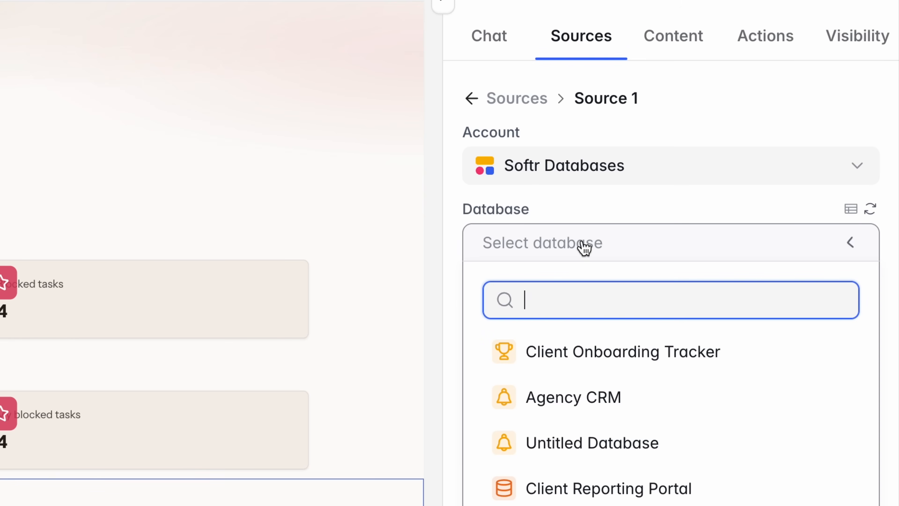
{"action": "left_click", "coordinate": [621, 350]}
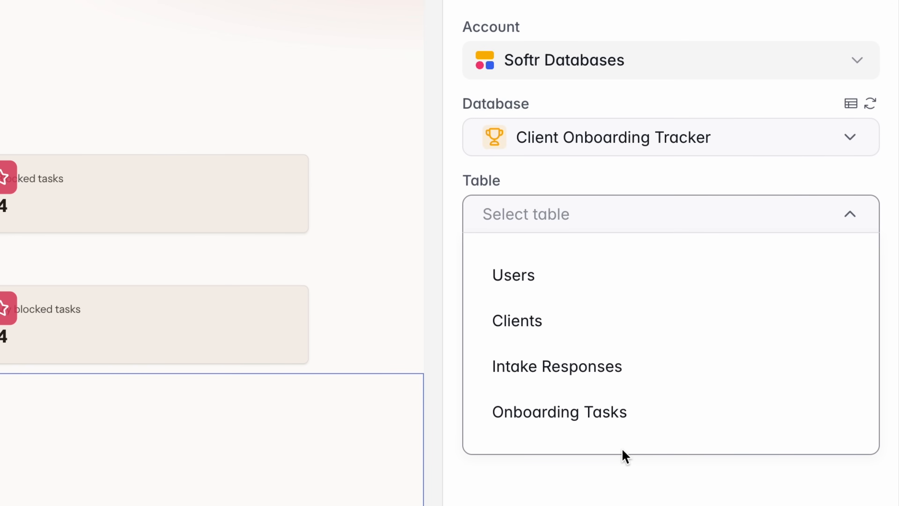
{"action": "left_click", "coordinate": [623, 430]}
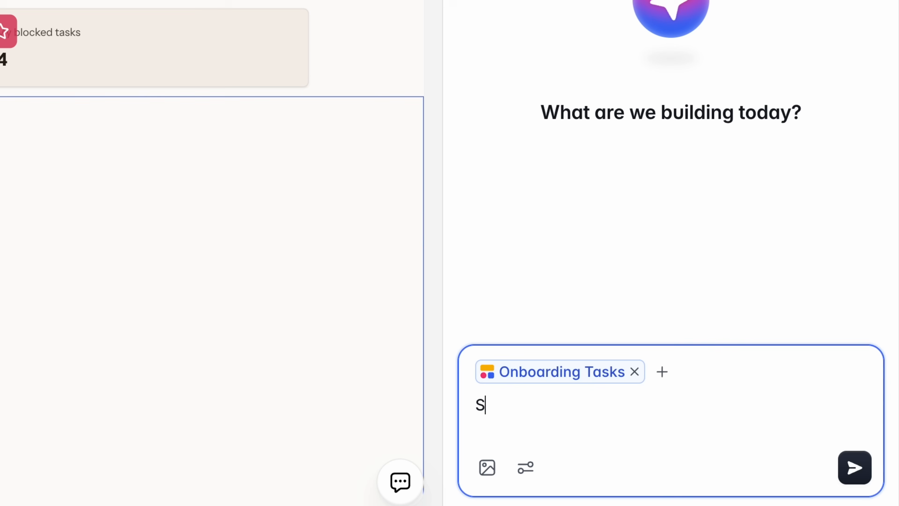
Step: Generate the block from the prompt "Show a list of tasks where Priority is Urgent. Highlight each one in red."
{"action": "type", "text": "how a "}
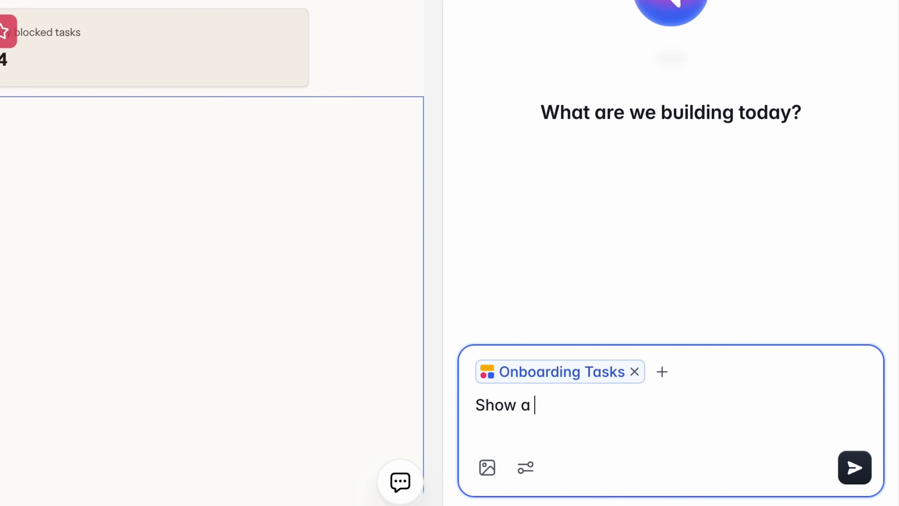
{"action": "type", "text": "list of tasks where Priority is Ur"}
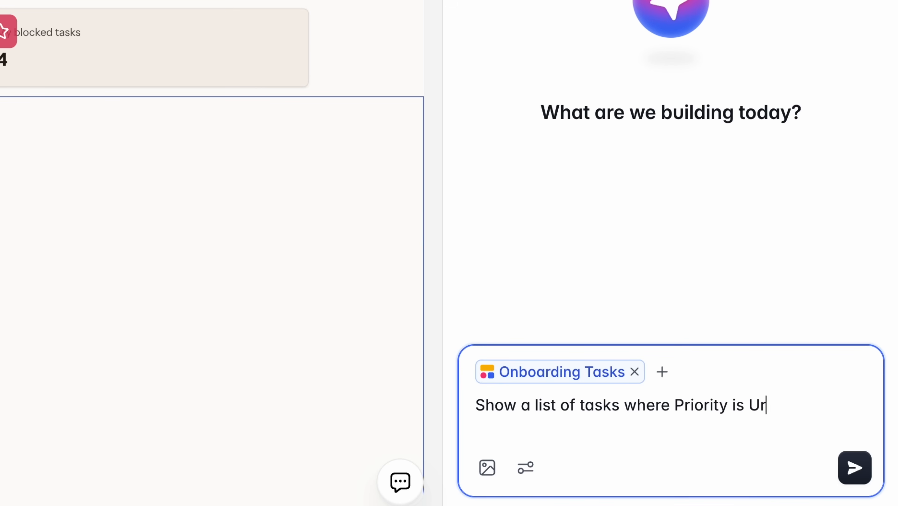
{"action": "type", "text": "gent. Highlight each one in red."}
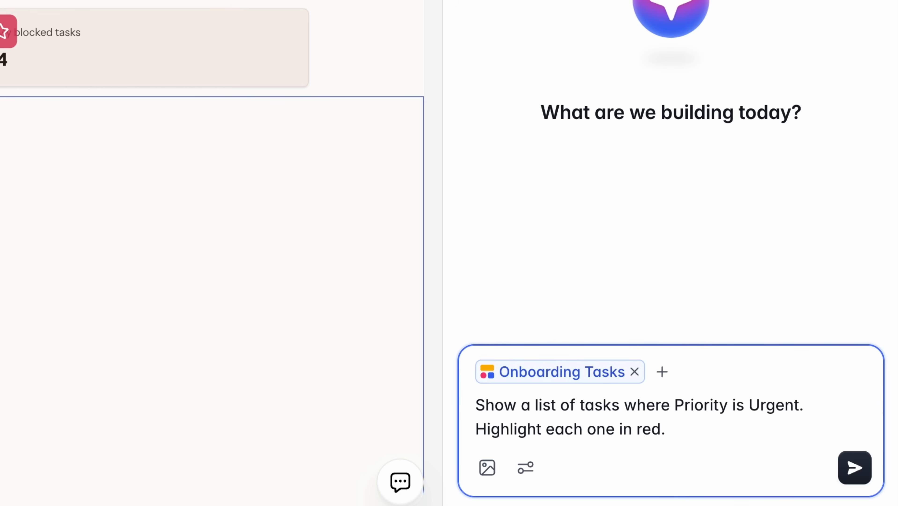
{"action": "left_click", "coordinate": [866, 479]}
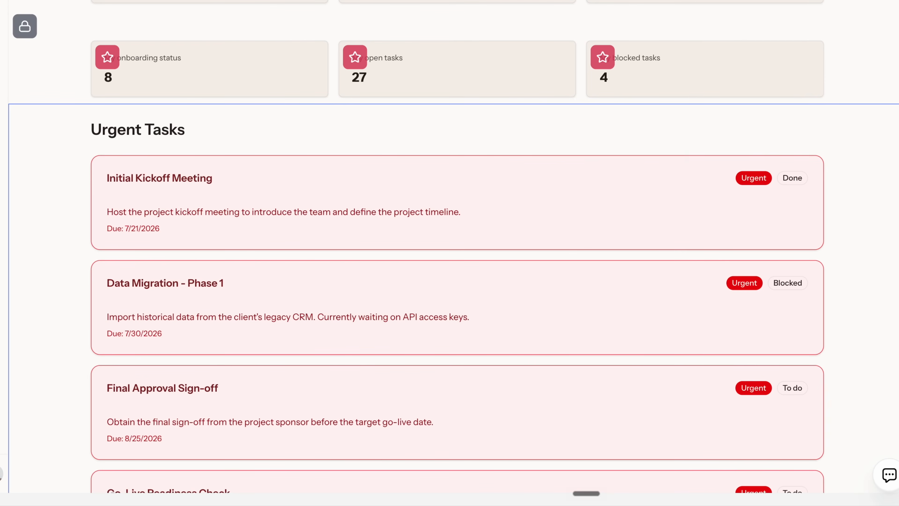
Step: Look over the generated Urgent Tasks list on the Home page, checking its red cards, priority tags and placement above the tabs
{"action": "mouse_move", "coordinate": [861, 188]}
{"action": "scroll", "coordinate": [881, 246], "scroll_direction": "down", "scroll_amount": 10}
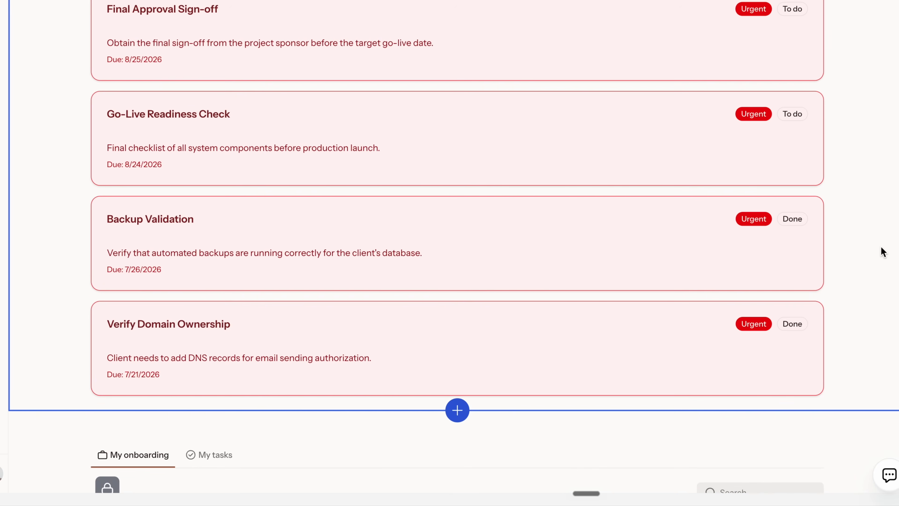
{"action": "scroll", "coordinate": [880, 246], "scroll_direction": "up", "scroll_amount": 3}
{"action": "scroll", "coordinate": [881, 246], "scroll_direction": "up", "scroll_amount": 5}
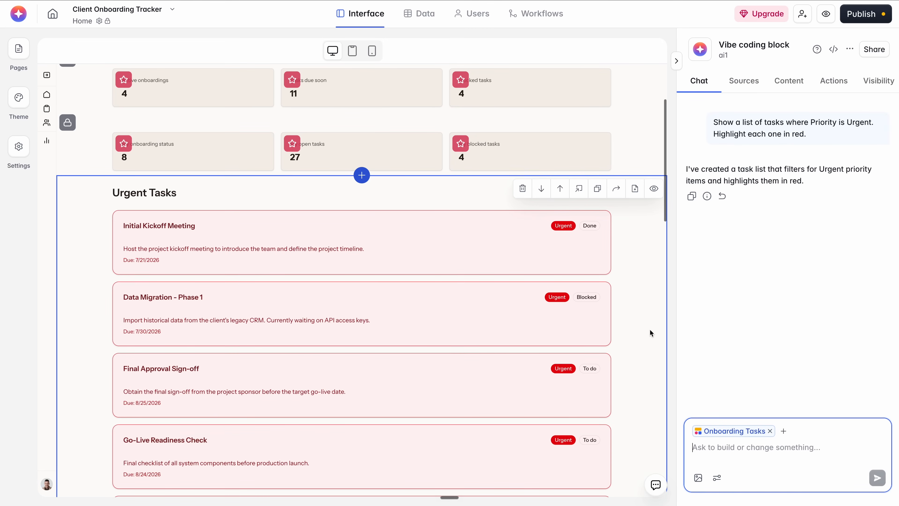
{"action": "scroll", "coordinate": [649, 330], "scroll_direction": "down", "scroll_amount": 5}
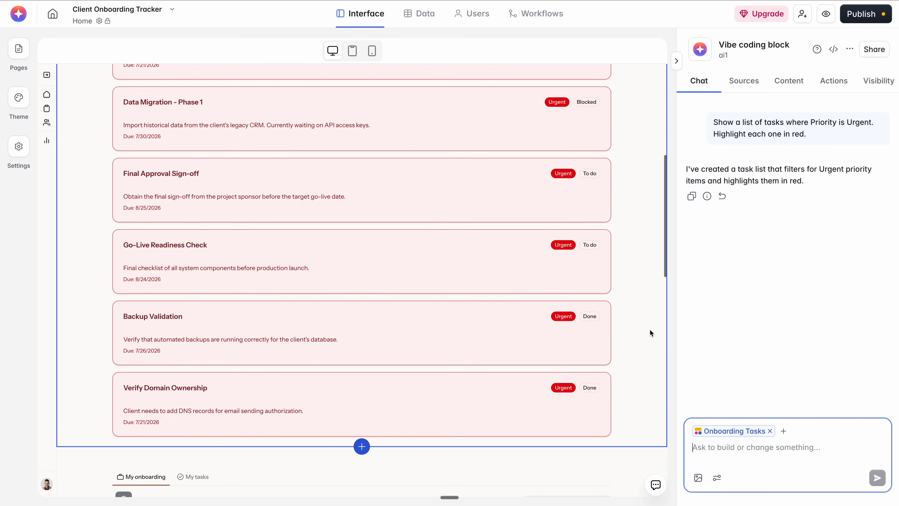
{"action": "scroll", "coordinate": [649, 333], "scroll_direction": "up", "scroll_amount": 4}
{"action": "scroll", "coordinate": [650, 332], "scroll_direction": "up", "scroll_amount": 3}
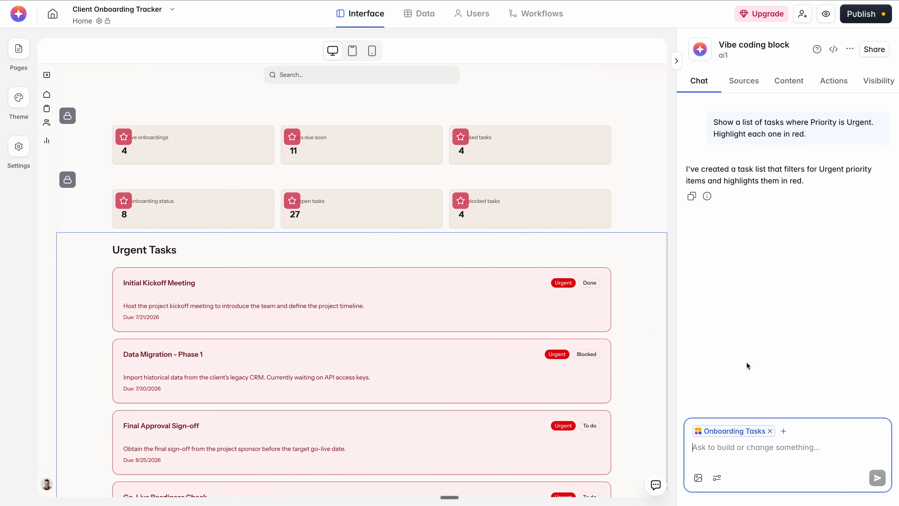
{"action": "scroll", "coordinate": [650, 331], "scroll_direction": "down", "scroll_amount": 6}
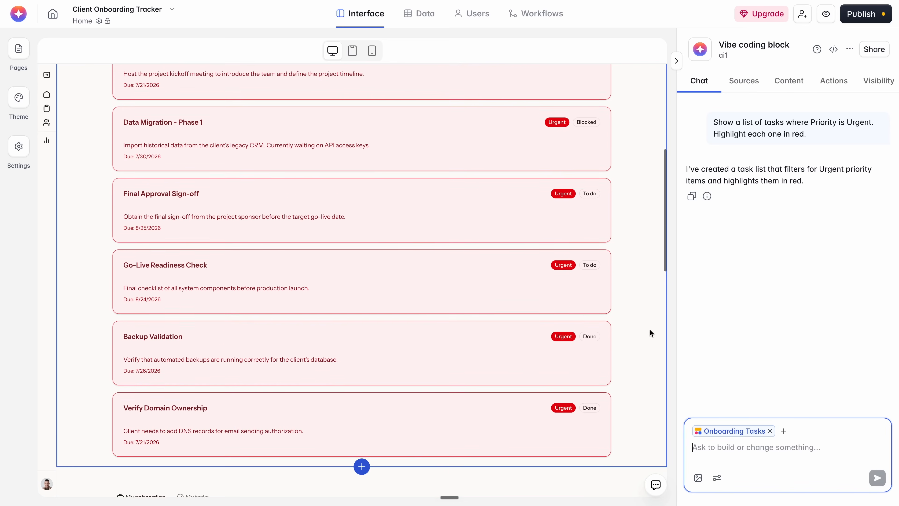
{"action": "scroll", "coordinate": [650, 330], "scroll_direction": "down", "scroll_amount": 1}
{"action": "scroll", "coordinate": [650, 330], "scroll_direction": "up", "scroll_amount": 3}
{"action": "scroll", "coordinate": [649, 329], "scroll_direction": "up", "scroll_amount": 3}
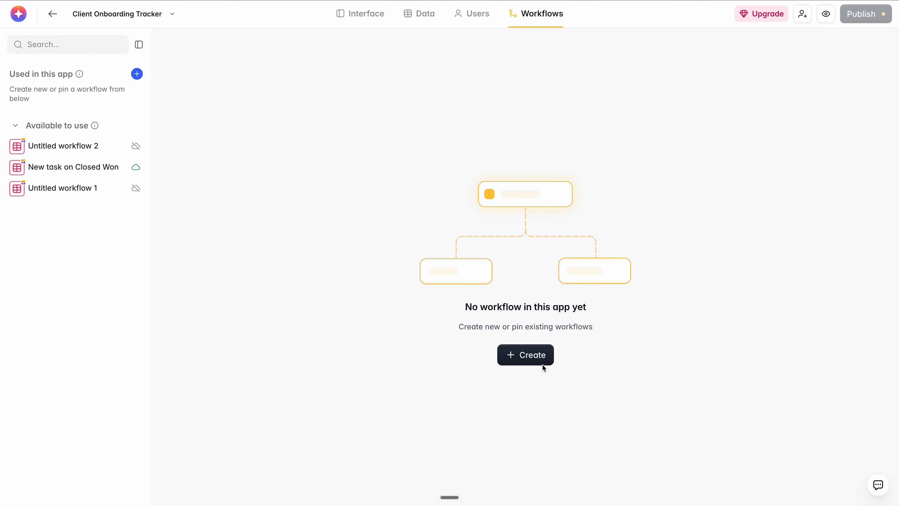
Step: Create a new workflow triggered by the Softr Databases event Record updated
{"action": "left_click", "coordinate": [538, 357]}
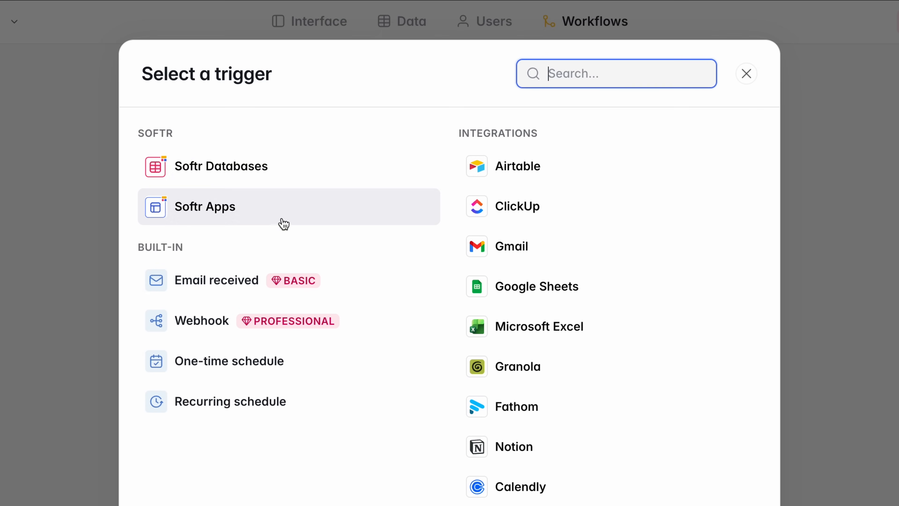
{"action": "left_click", "coordinate": [259, 165]}
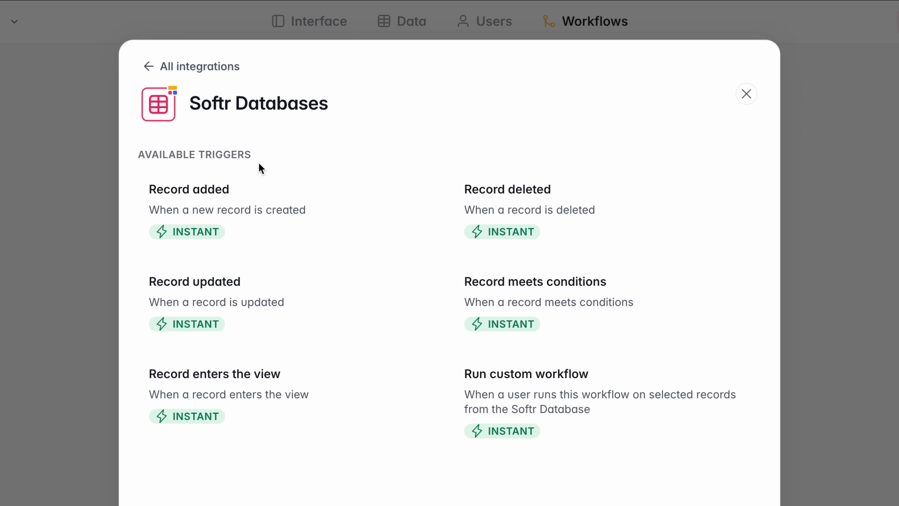
{"action": "left_click", "coordinate": [290, 306]}
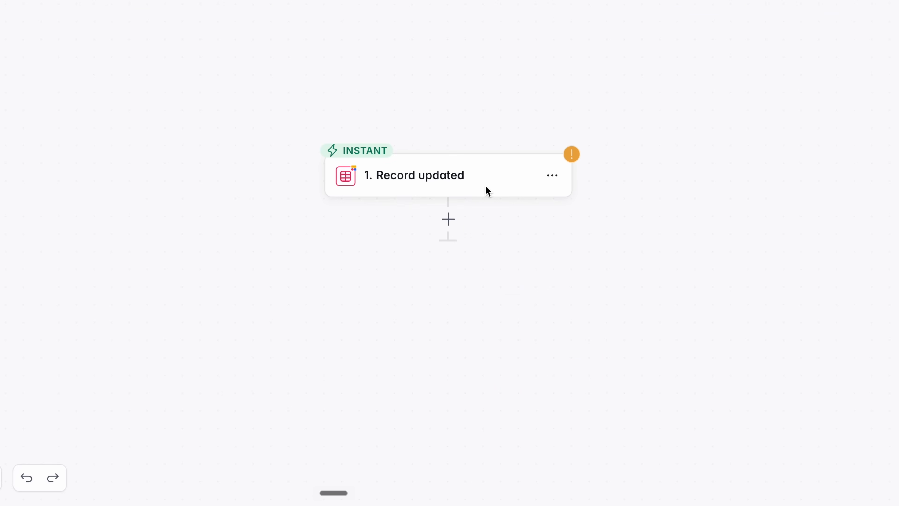
Step: Add a Send email action from the communication actions after the Record updated trigger
{"action": "left_click", "coordinate": [452, 224]}
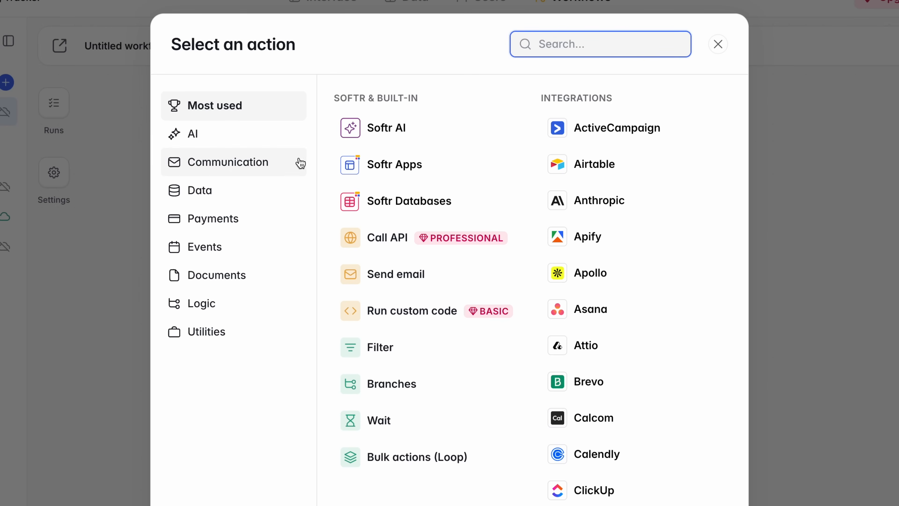
{"action": "left_click", "coordinate": [291, 164]}
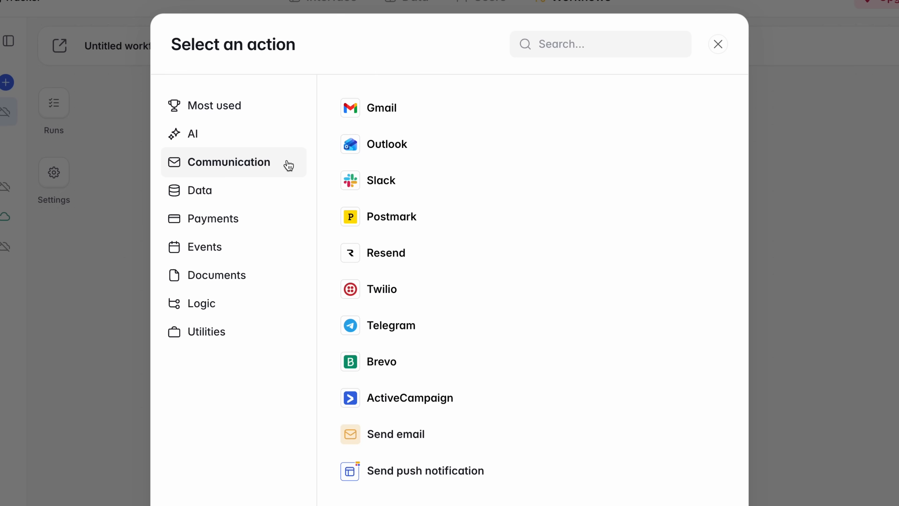
{"action": "left_click", "coordinate": [420, 447]}
Step: Set the Record updated trigger to the Clients table of the Client Onboarding Tracker database and test the trigger
{"action": "left_click", "coordinate": [862, 267]}
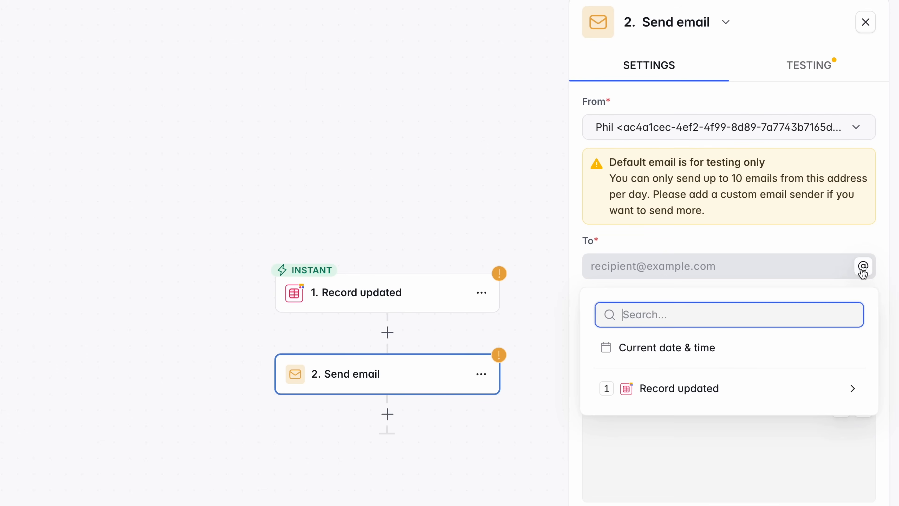
{"action": "left_click", "coordinate": [742, 396]}
{"action": "left_click", "coordinate": [737, 384]}
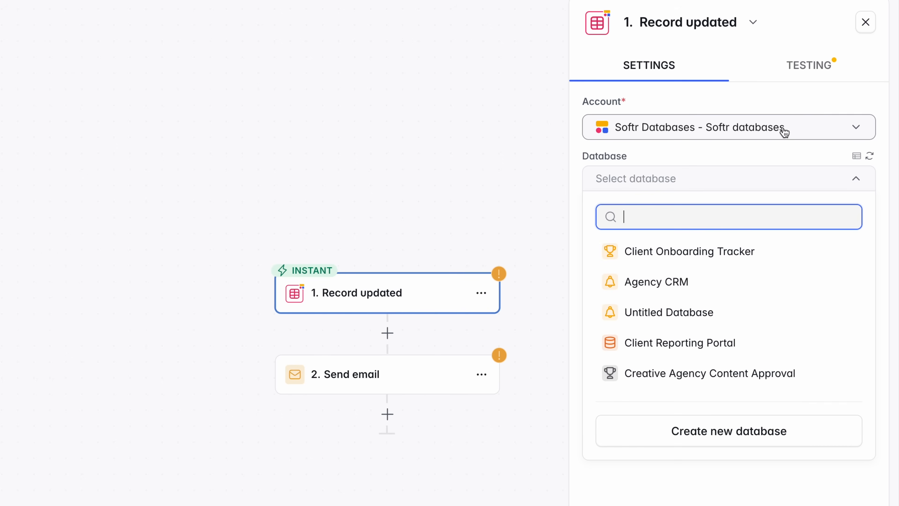
{"action": "left_click", "coordinate": [755, 252]}
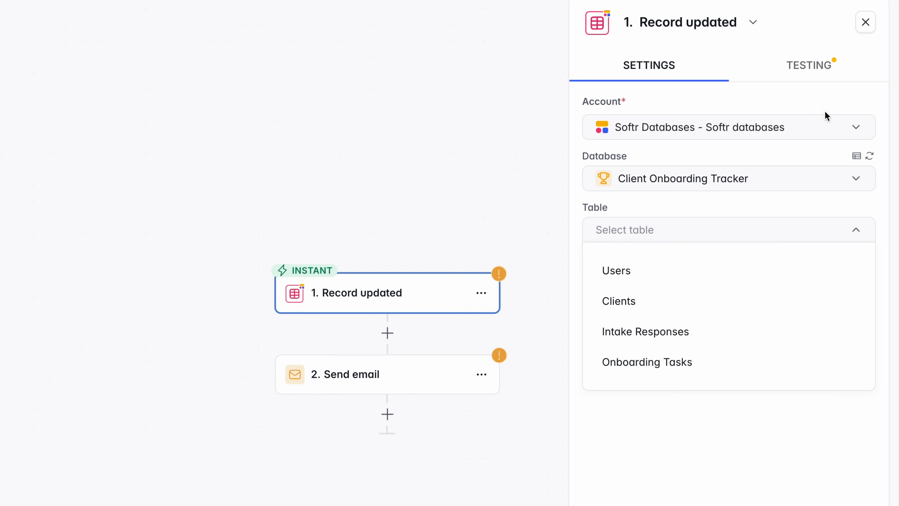
{"action": "left_click", "coordinate": [674, 299]}
{"action": "left_click", "coordinate": [808, 64]}
{"action": "left_click", "coordinate": [729, 138]}
Step: Set the Send email recipient to the Client Owner label field from the updated record
{"action": "left_click", "coordinate": [439, 377]}
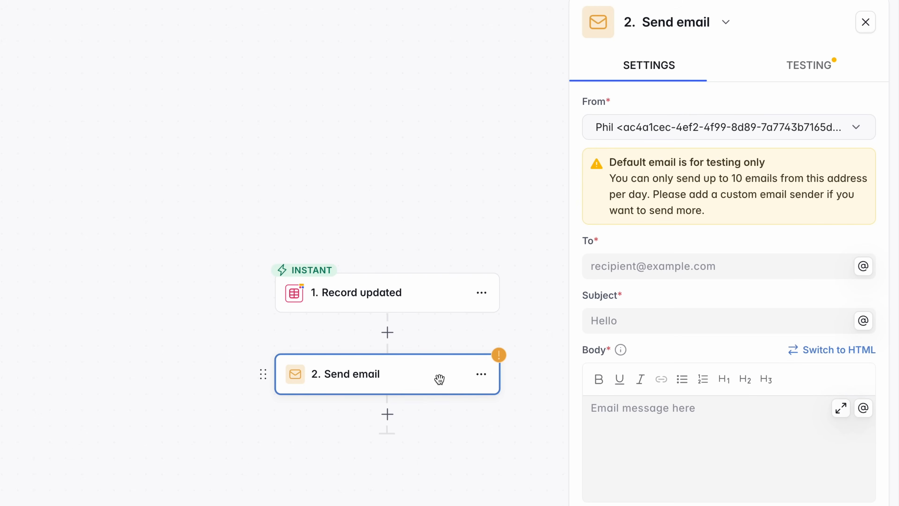
{"action": "left_click", "coordinate": [863, 273]}
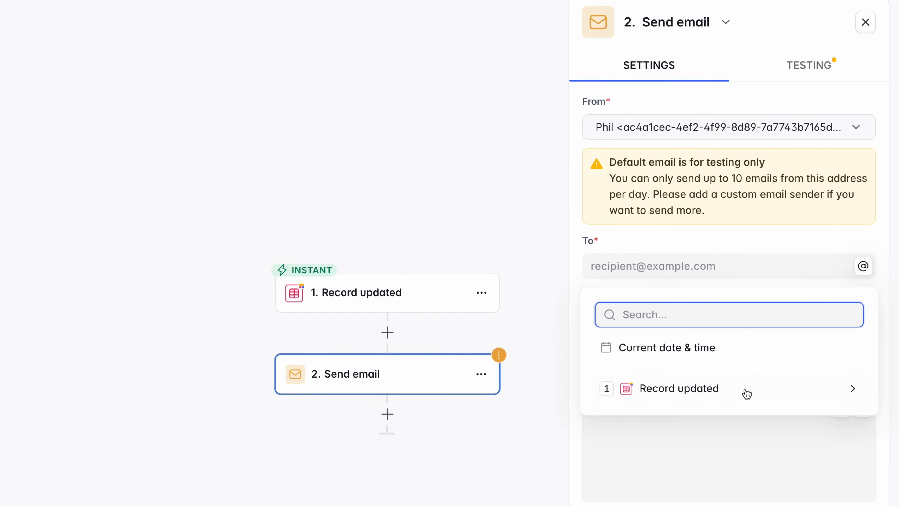
{"action": "left_click", "coordinate": [752, 386]}
{"action": "scroll", "coordinate": [827, 157], "scroll_direction": "down", "scroll_amount": 6}
{"action": "scroll", "coordinate": [829, 156], "scroll_direction": "down", "scroll_amount": 3}
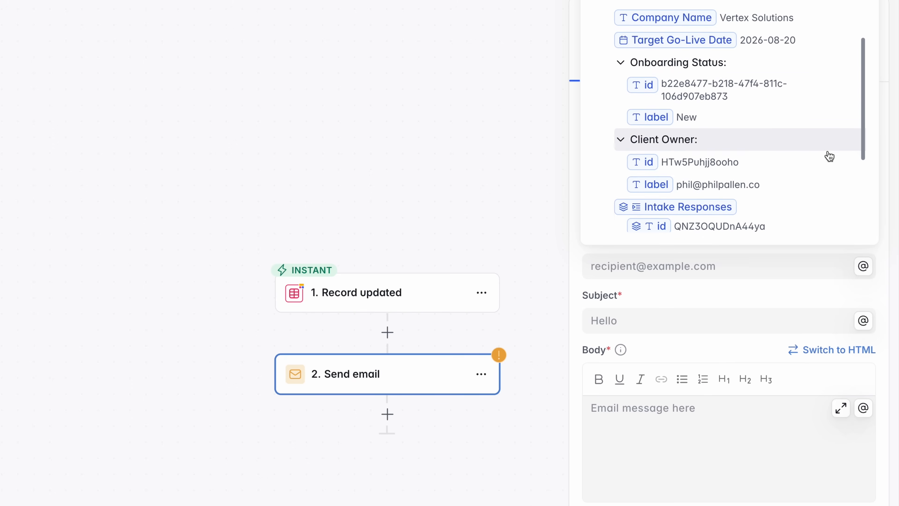
{"action": "left_click", "coordinate": [696, 147]}
Step: Set the email subject to "Client onboarding update: action needed"
{"action": "left_click", "coordinate": [708, 320]}
{"action": "type", "text": "Client"}
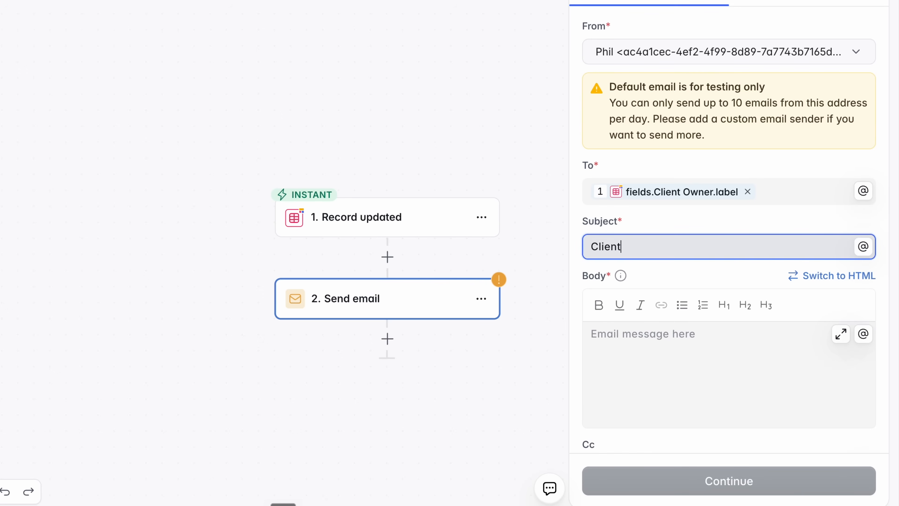
{"action": "type", "text": " onboarding update: action needed"}
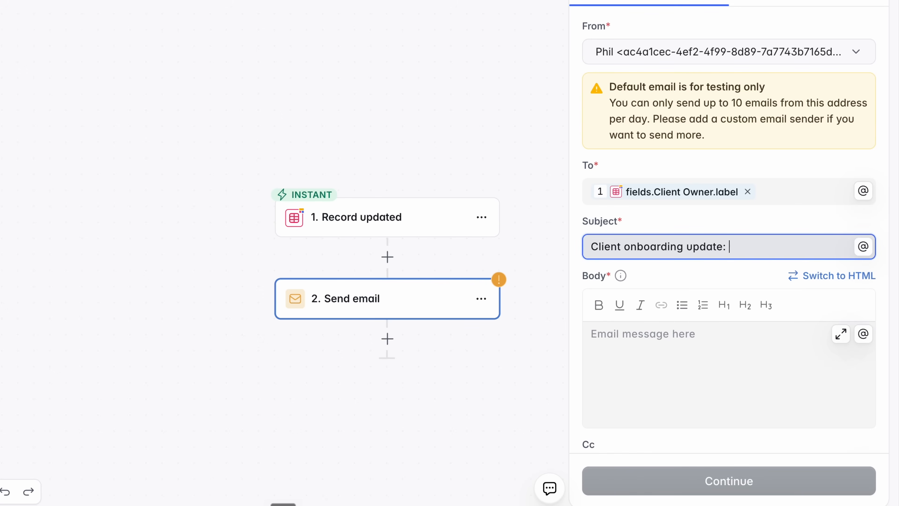
Step: Write the email body "Hi, A client's onboarding status has changed and needs your attention. Client notes:" followed by the record's Intake Responses field
{"action": "left_click", "coordinate": [601, 333]}
{"action": "type", "text": "Hi,  A client's "}
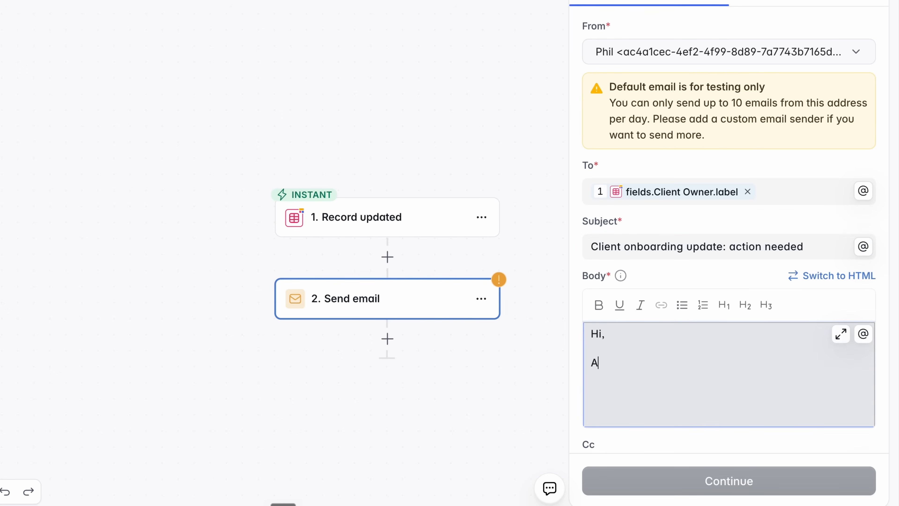
{"action": "type", "text": "onboarding status has changed and needs your"}
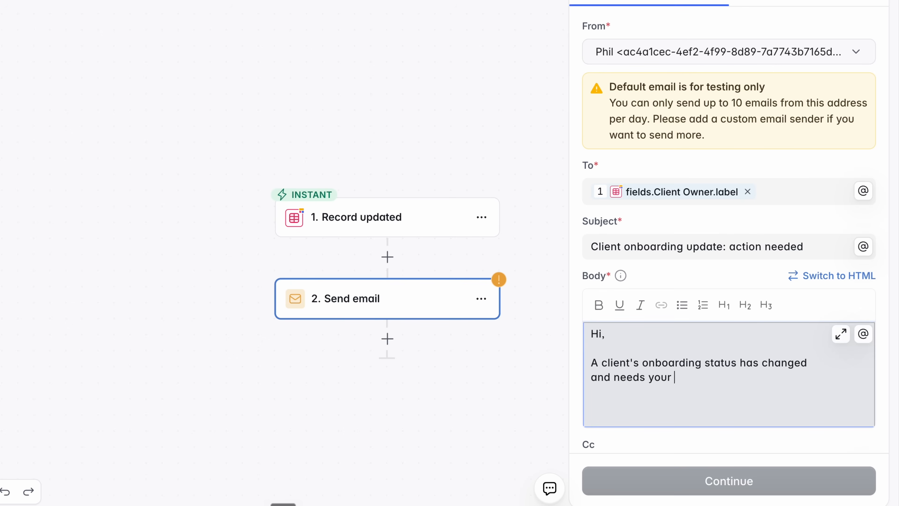
{"action": "left_click", "coordinate": [863, 334]}
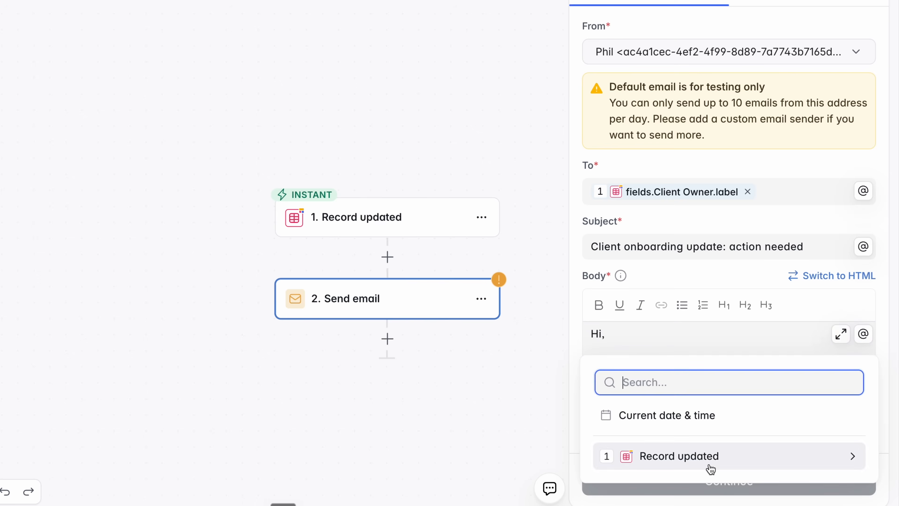
{"action": "left_click", "coordinate": [654, 459]}
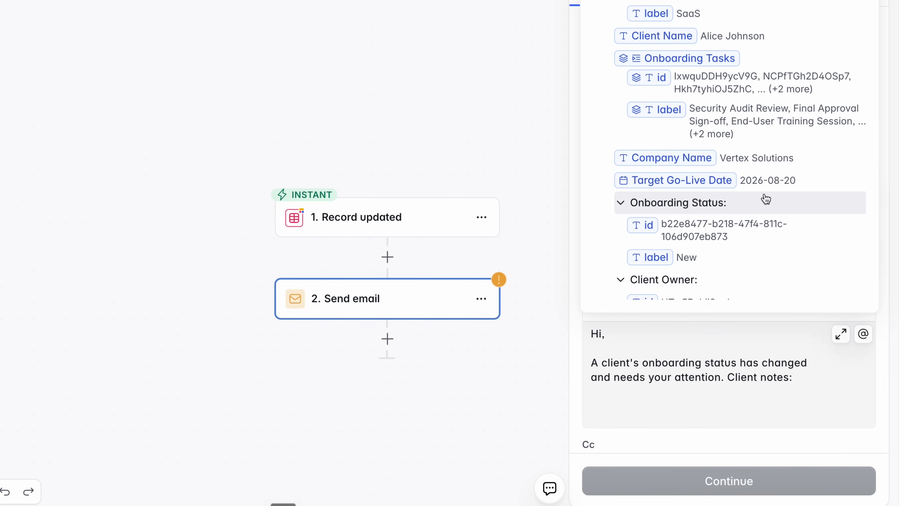
{"action": "scroll", "coordinate": [765, 199], "scroll_direction": "down", "scroll_amount": 3}
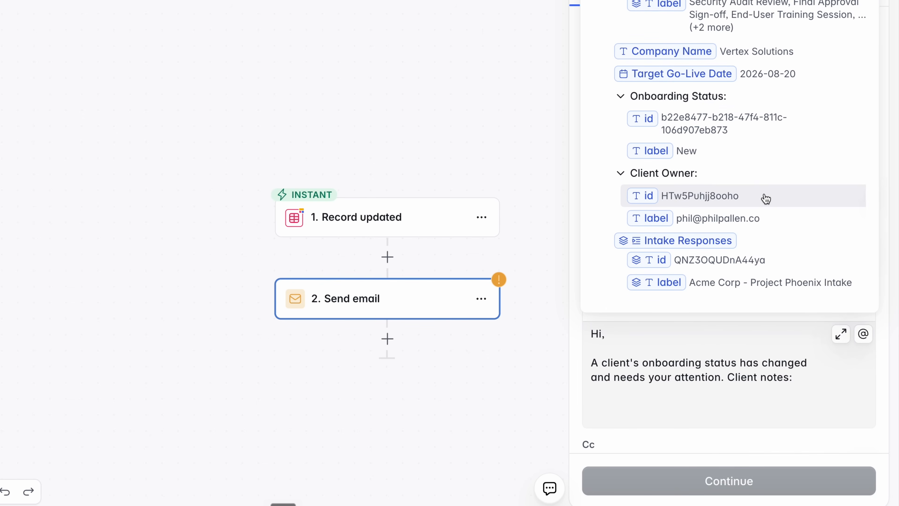
{"action": "left_click", "coordinate": [703, 247]}
Step: Finish the Send email settings and run a mock test of the action
{"action": "scroll", "coordinate": [815, 375], "scroll_direction": "down", "scroll_amount": 5}
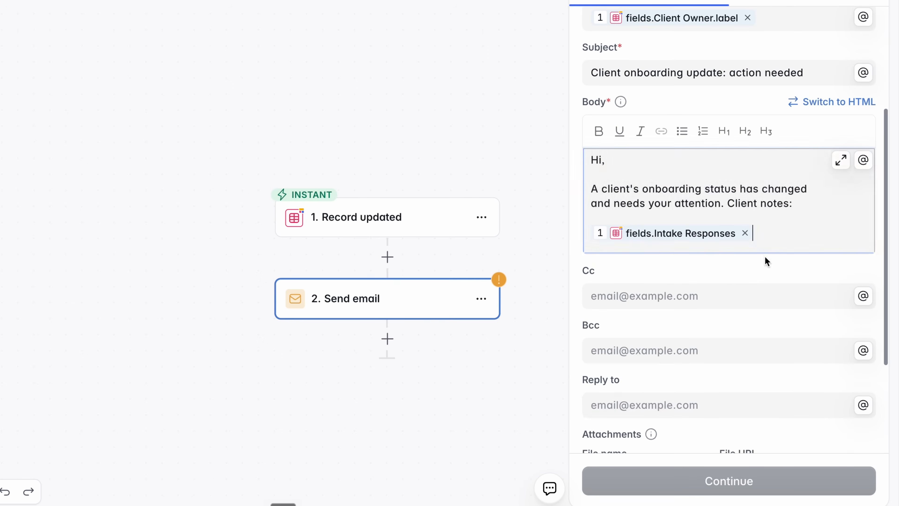
{"action": "left_click", "coordinate": [759, 481]}
{"action": "left_click", "coordinate": [757, 142]}
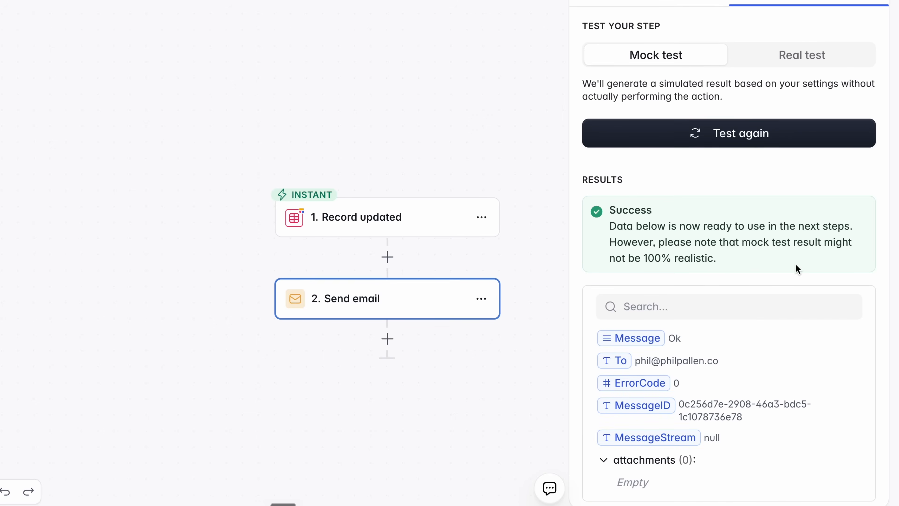
{"action": "scroll", "coordinate": [647, 424], "scroll_direction": "down", "scroll_amount": 1}
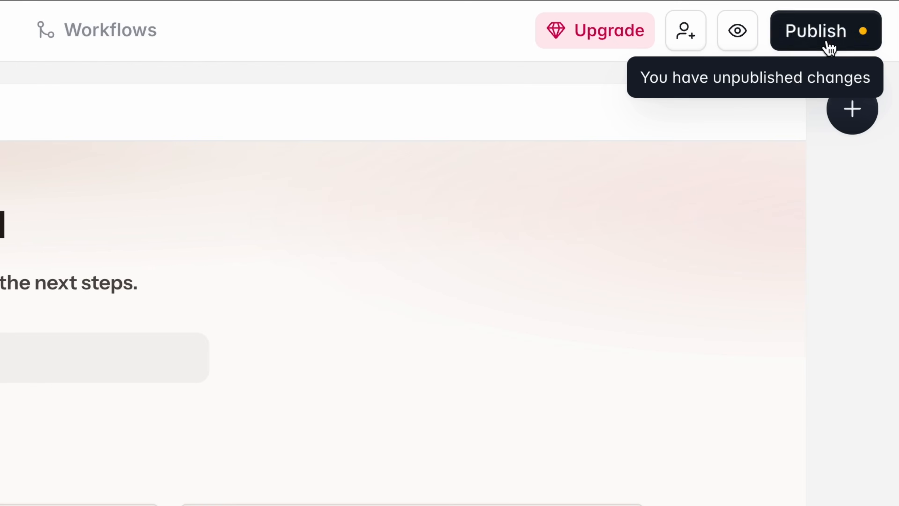
Step: Publish the Client Onboarding Tracker app on its softr.app subdomain without sending invites to the uninvited users
{"action": "left_click", "coordinate": [866, 19]}
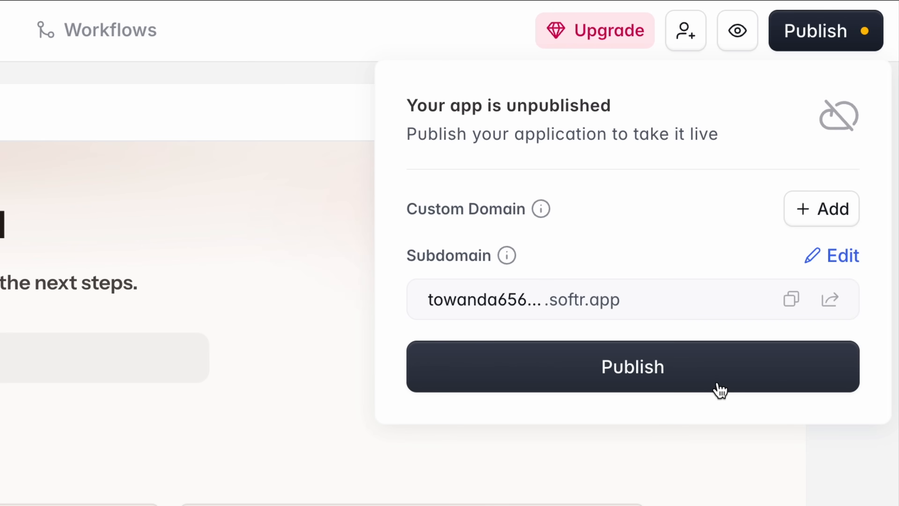
{"action": "left_click", "coordinate": [721, 390]}
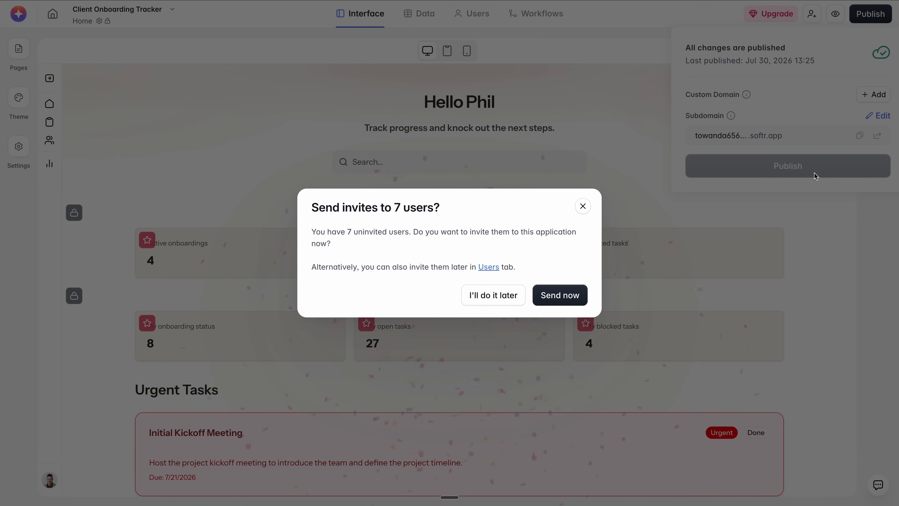
{"action": "left_click", "coordinate": [582, 206]}
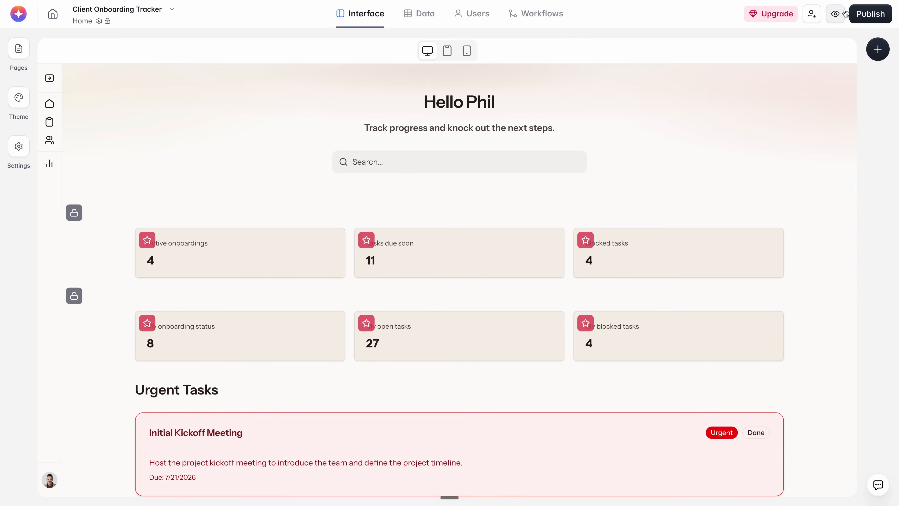
Step: Preview the app's Home page as different users, checking each one's greeting, Urgent Tasks and My onboarding list
{"action": "left_click", "coordinate": [836, 13]}
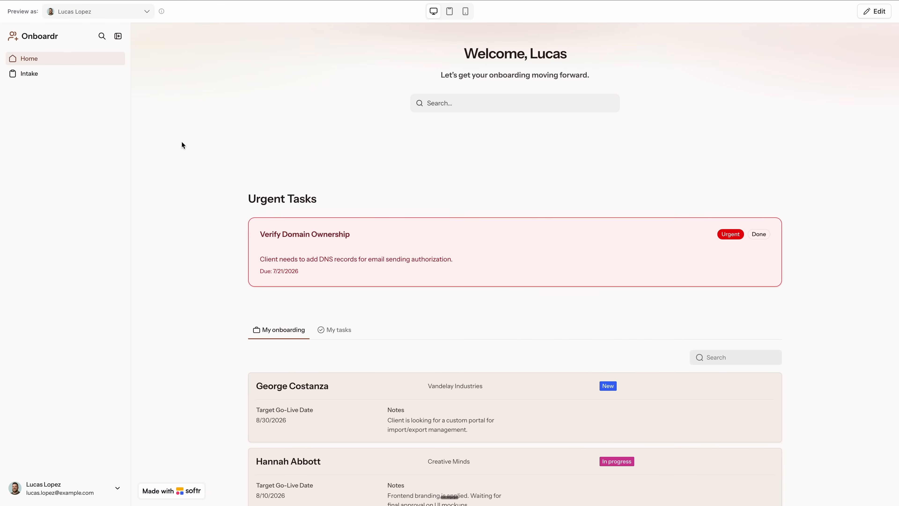
{"action": "left_click", "coordinate": [122, 15]}
{"action": "left_click", "coordinate": [118, 162]}
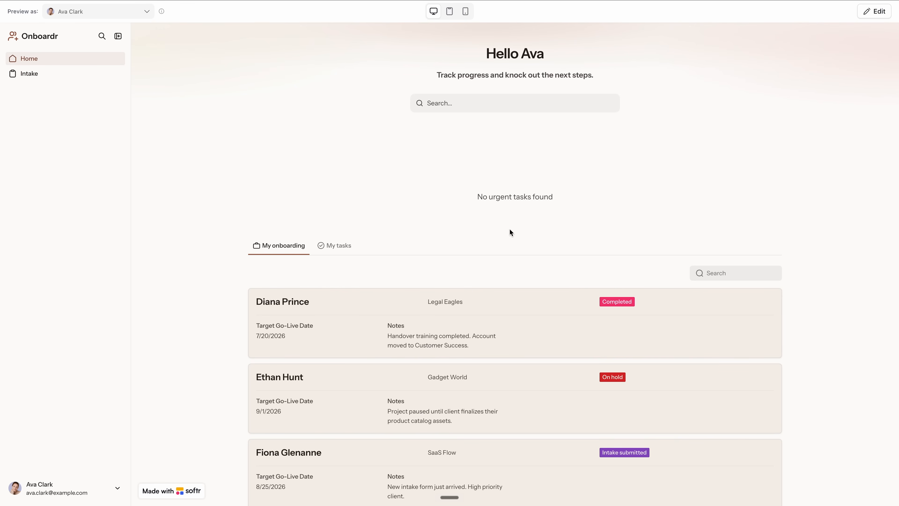
{"action": "left_click", "coordinate": [120, 13]}
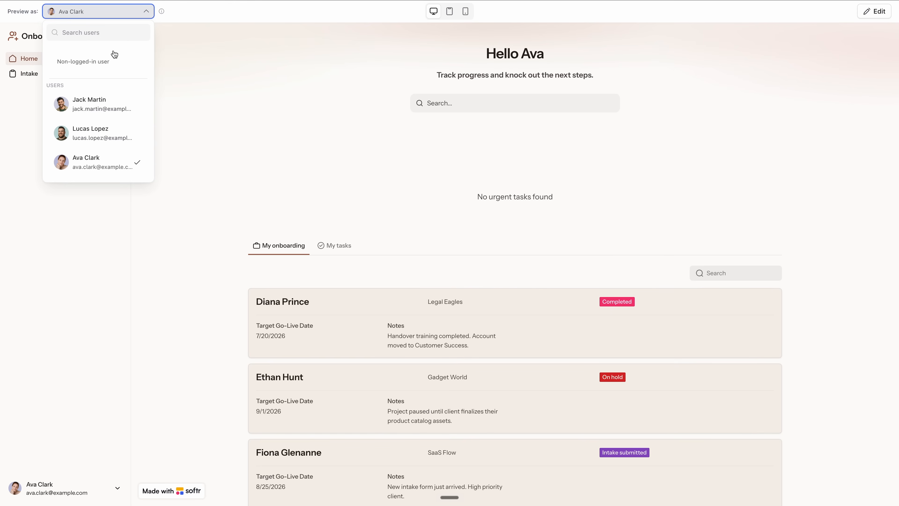
{"action": "left_click", "coordinate": [102, 110]}
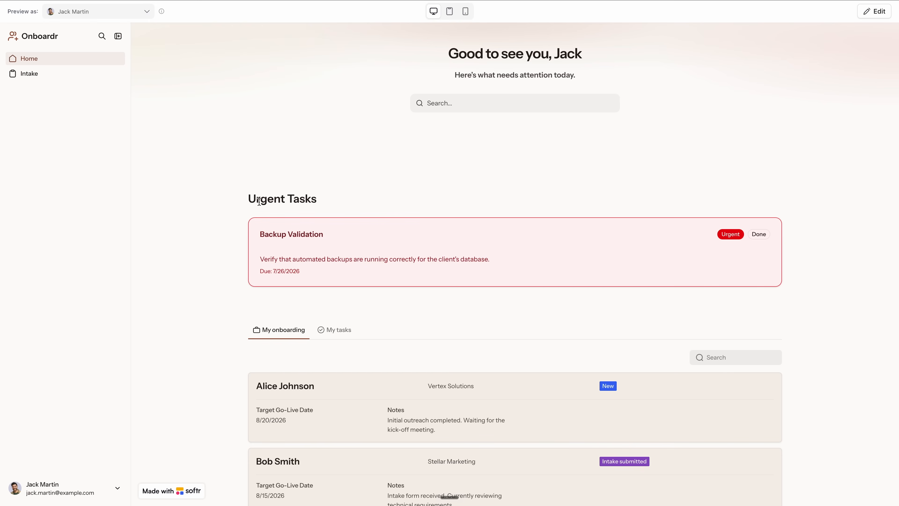